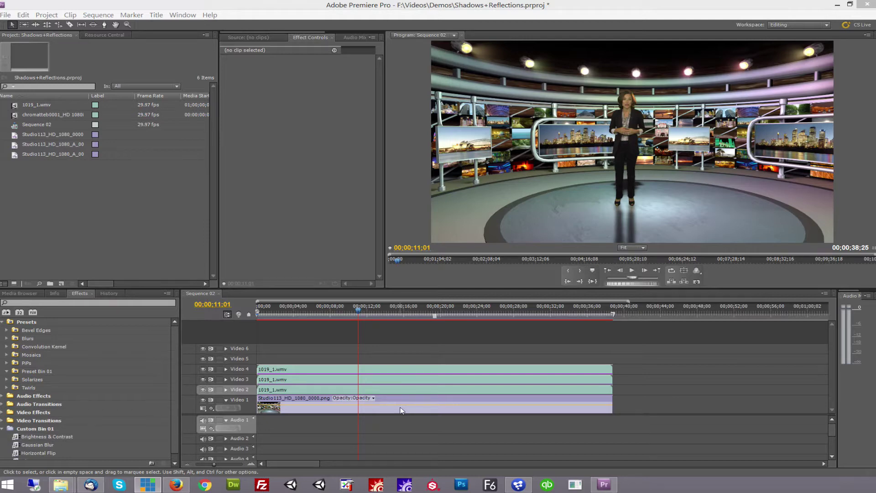
Swap the Studio113 background on Video 1 for the imported Studio180_4K_0000.png set image
{"action": "left_click", "coordinate": [400, 410]}
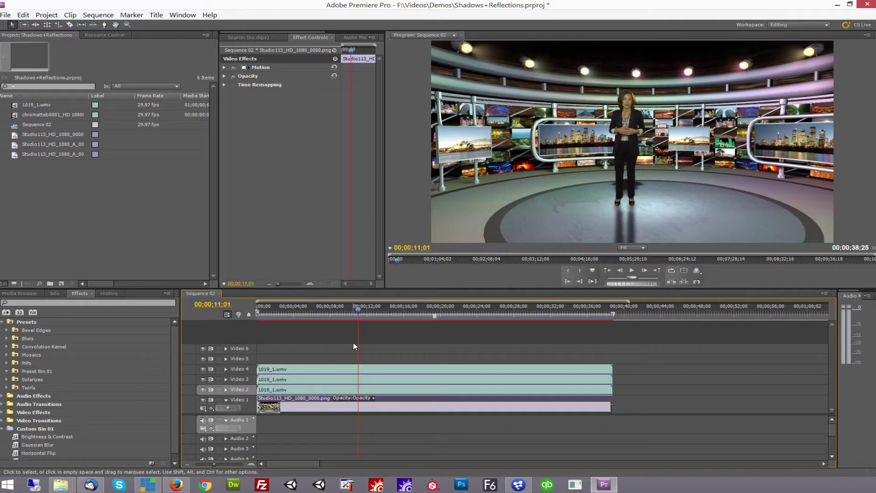
{"action": "key", "text": "Delete"}
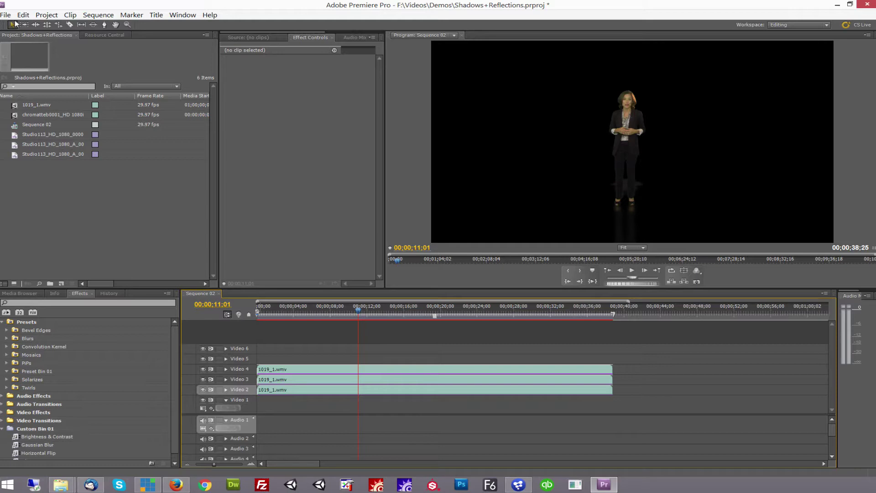
{"action": "left_click", "coordinate": [5, 15]}
{"action": "left_click", "coordinate": [55, 169]}
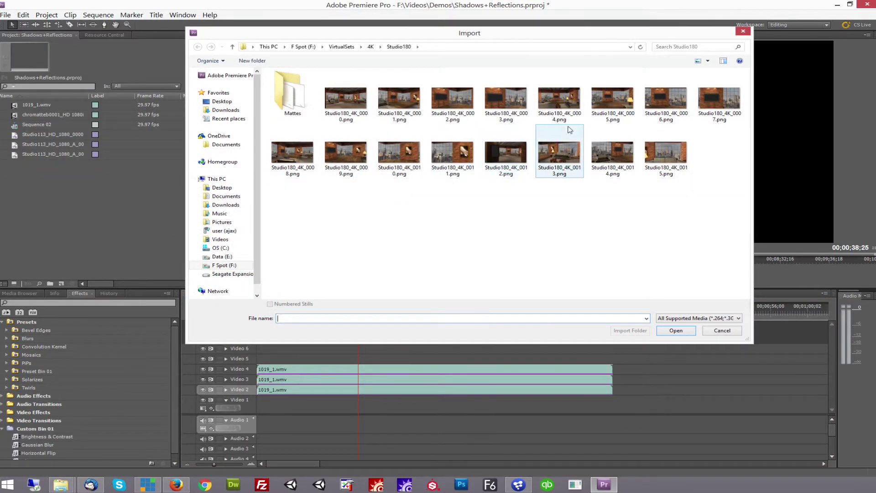
{"action": "double_click", "coordinate": [346, 100]}
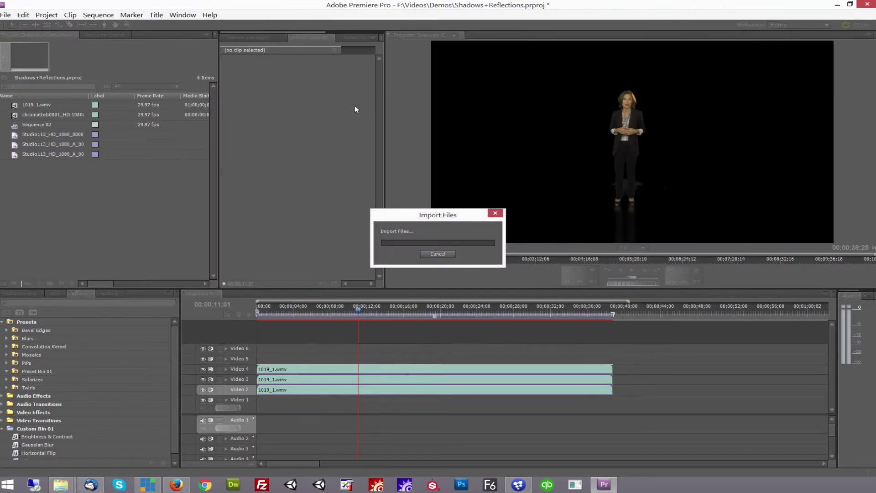
{"action": "left_click_drag", "start_coordinate": [38, 164], "coordinate": [611, 417]}
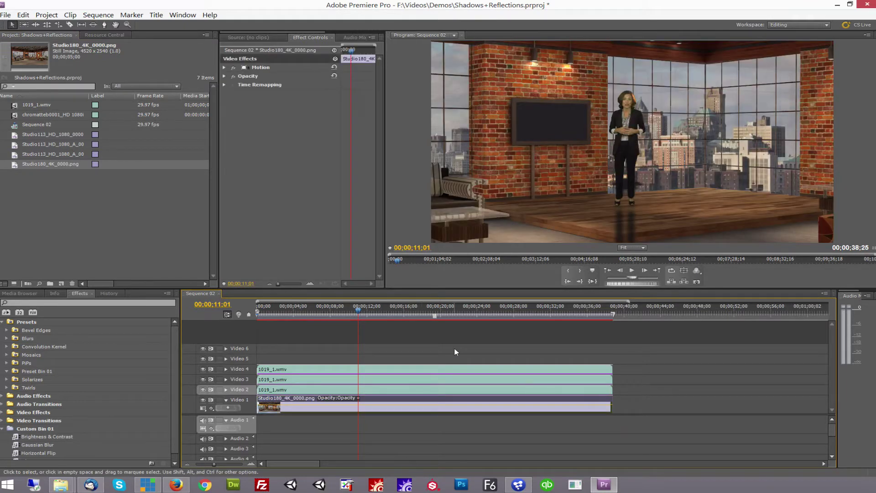
{"action": "left_click", "coordinate": [39, 116]}
Scale the Studio180 background down to about 45 so the whole loft set shows
{"action": "left_click", "coordinate": [39, 105]}
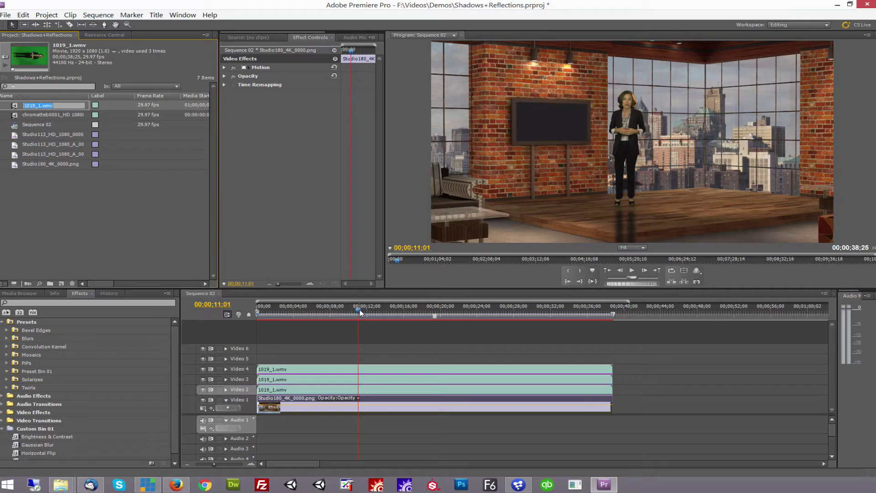
{"action": "left_click_drag", "start_coordinate": [359, 310], "coordinate": [338, 315]}
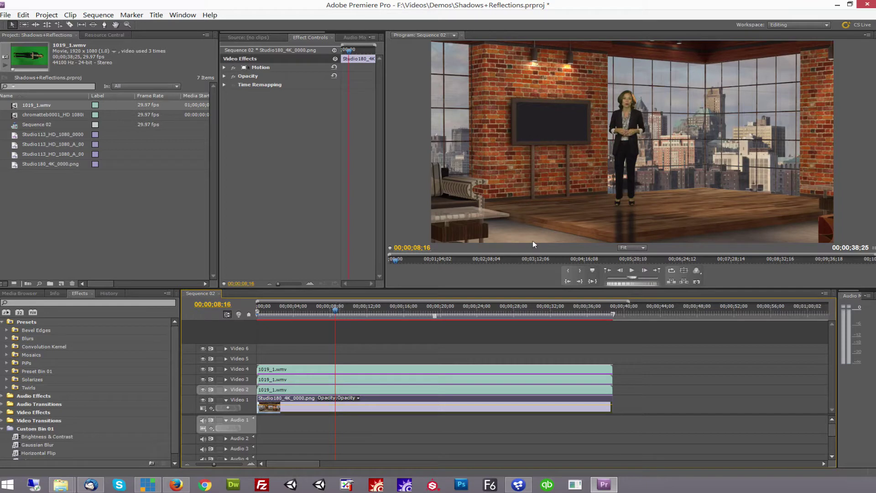
{"action": "left_click", "coordinate": [224, 67]}
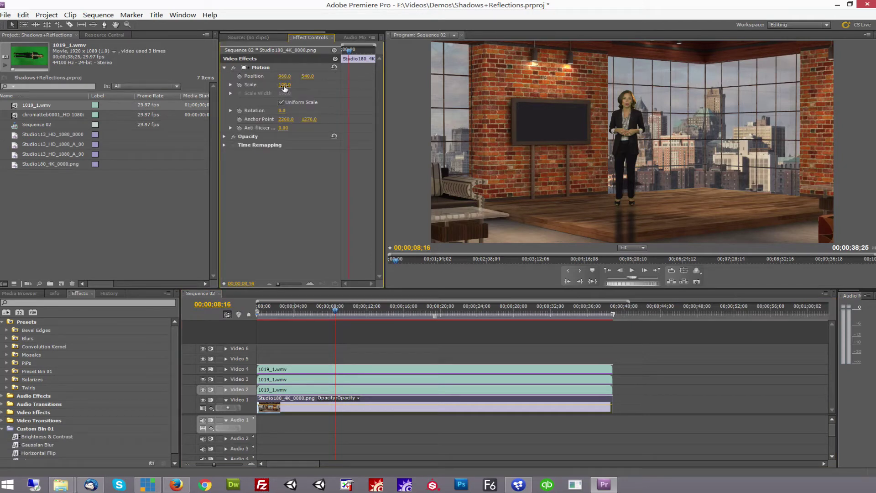
{"action": "left_click_drag", "start_coordinate": [285, 85], "coordinate": [255, 85]}
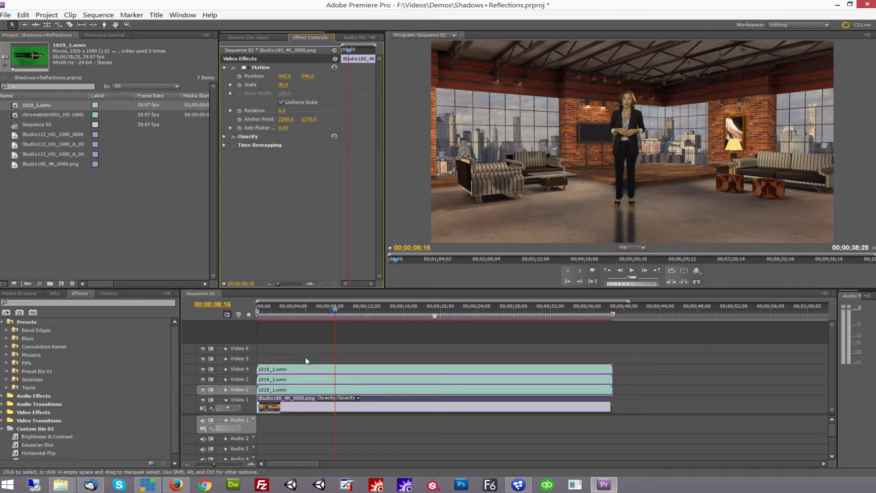
{"action": "left_click_drag", "start_coordinate": [305, 360], "coordinate": [329, 389]}
{"action": "right_click", "coordinate": [323, 387]}
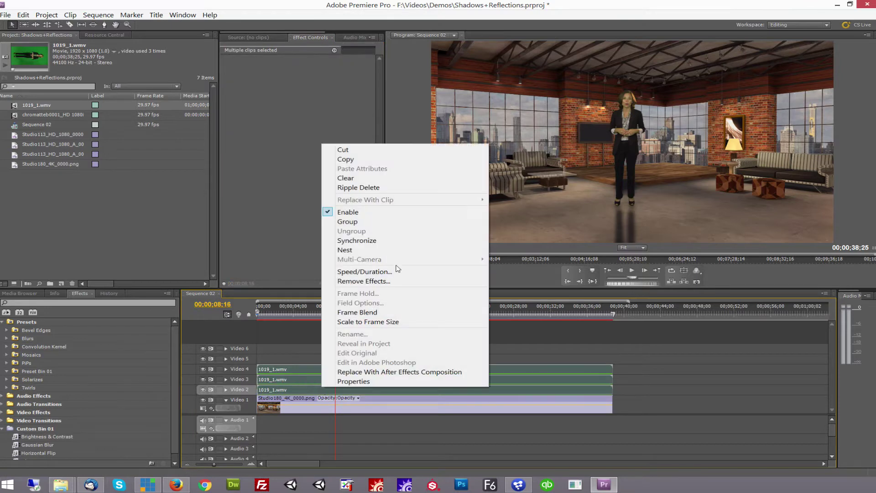
Nest the three 1019_1.wmv presenter clips into Nested Sequence 05 and begin shrinking it
{"action": "left_click", "coordinate": [347, 249]}
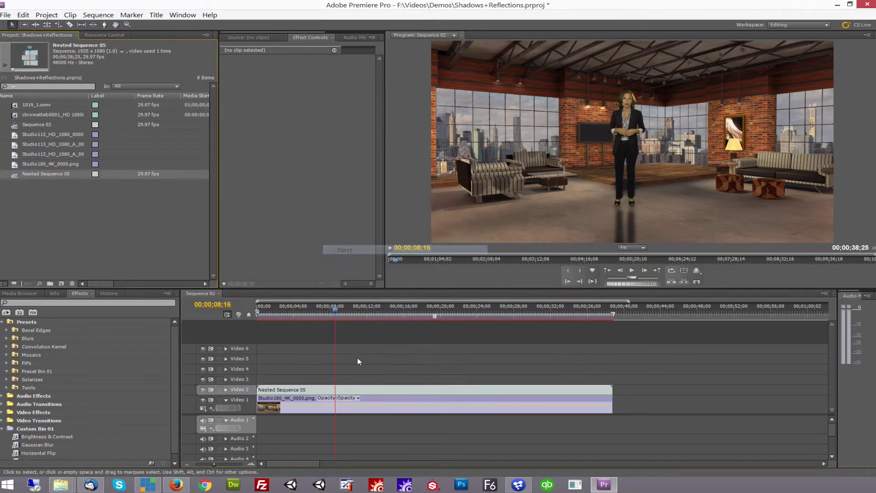
{"action": "left_click", "coordinate": [294, 391]}
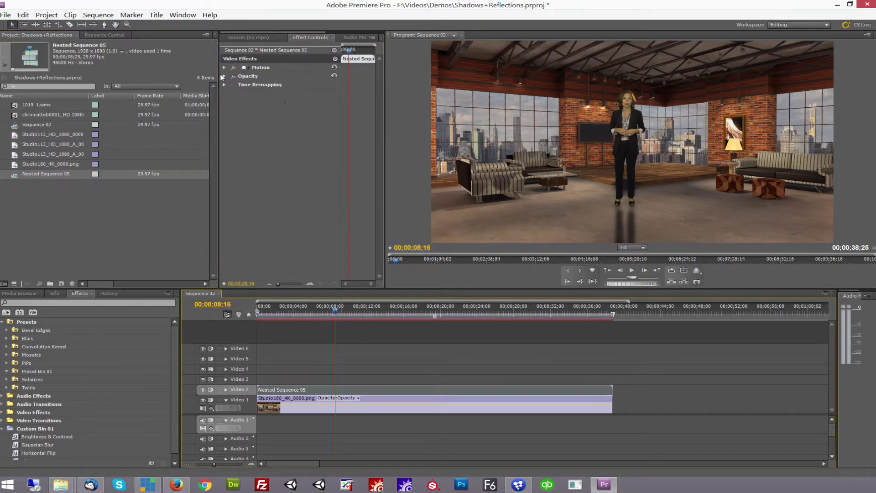
{"action": "left_click", "coordinate": [224, 67]}
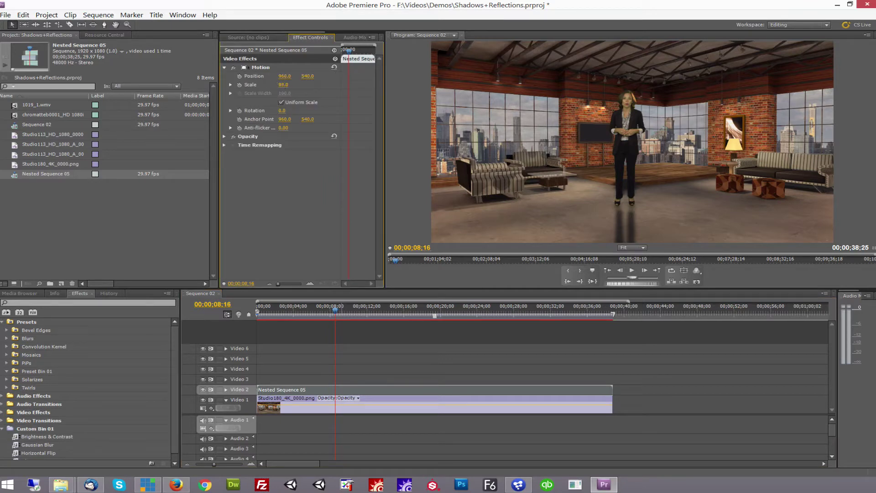
{"action": "left_click_drag", "start_coordinate": [282, 85], "coordinate": [311, 85]}
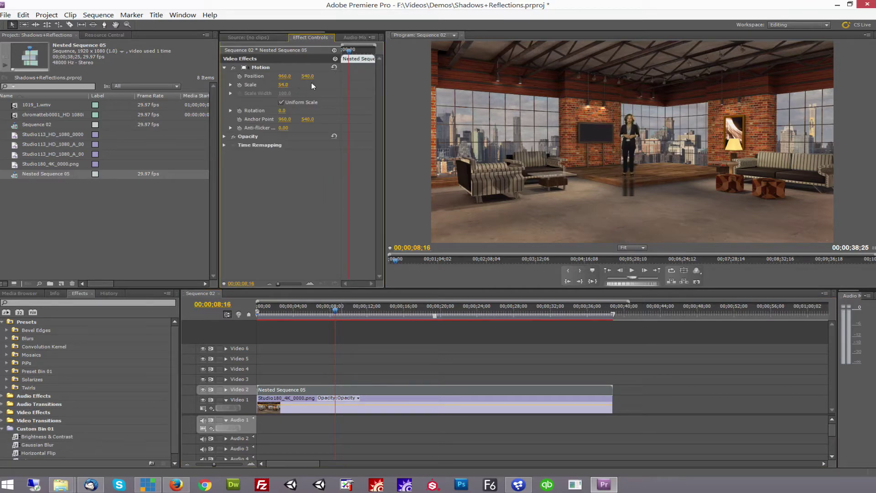
Check the nested presenter layers, then size the presenter to 46 at Position 960, 582
{"action": "double_click", "coordinate": [371, 388]}
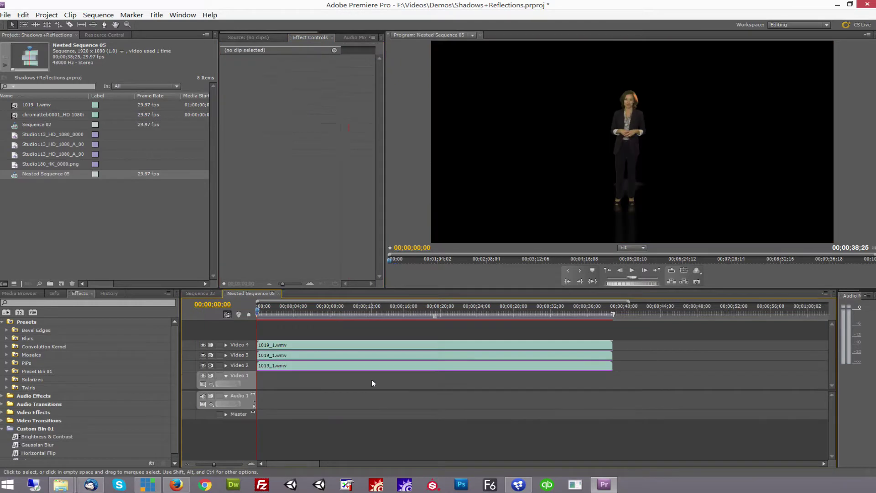
{"action": "left_click", "coordinate": [204, 355]}
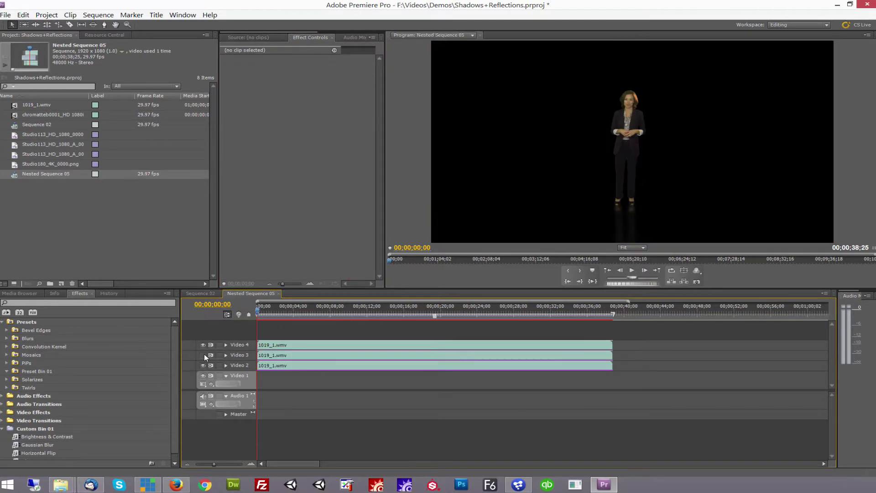
{"action": "left_click", "coordinate": [204, 355]}
{"action": "left_click", "coordinate": [203, 365]}
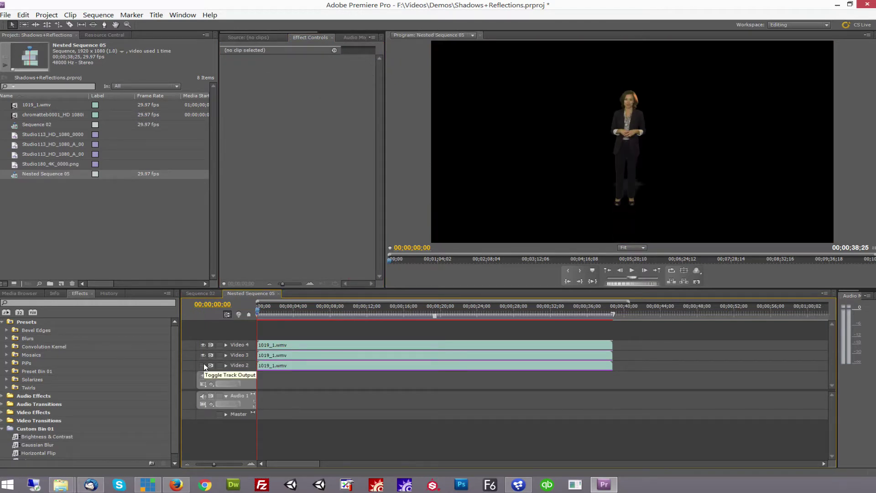
{"action": "left_click", "coordinate": [206, 293]}
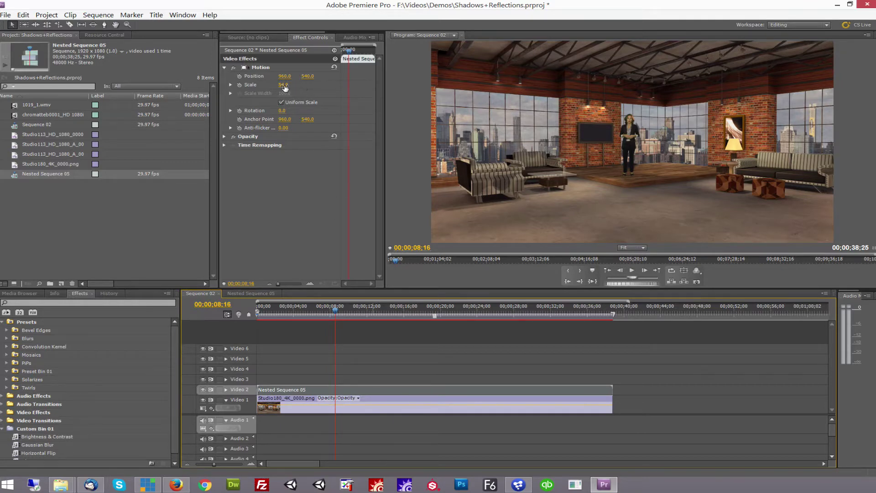
{"action": "left_click_drag", "start_coordinate": [284, 85], "coordinate": [315, 77]}
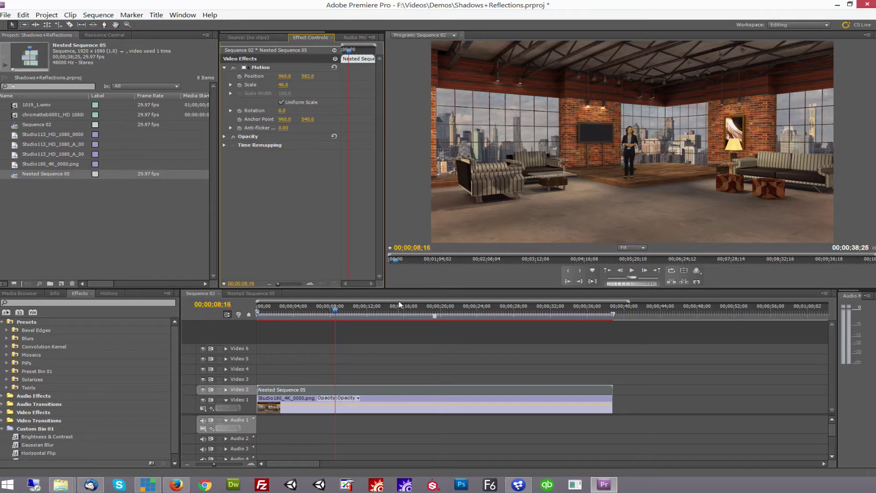
{"action": "left_click_drag", "start_coordinate": [349, 372], "coordinate": [397, 411]}
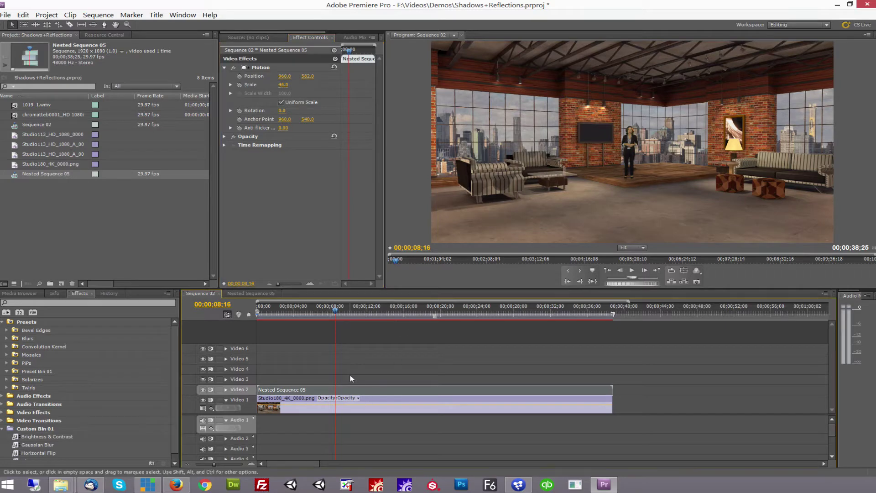
Nest the loft set and presenter clips into Nested Sequence 06
{"action": "right_click", "coordinate": [396, 397]}
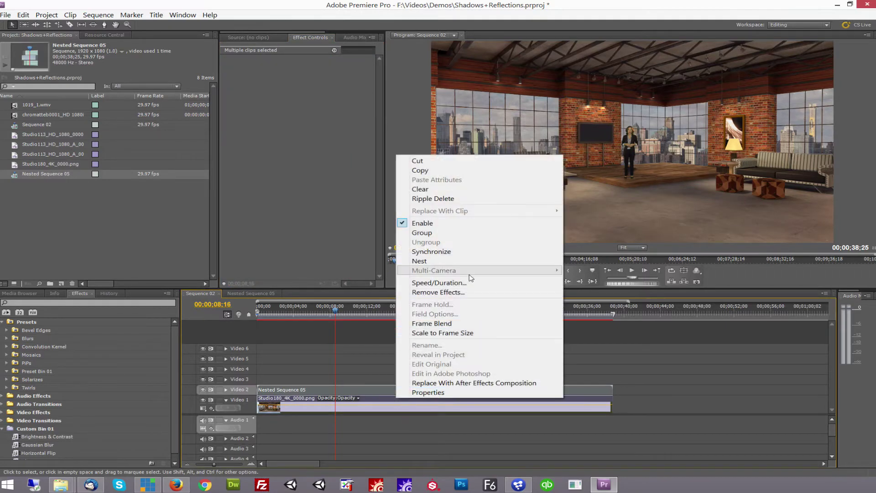
{"action": "left_click", "coordinate": [454, 261]}
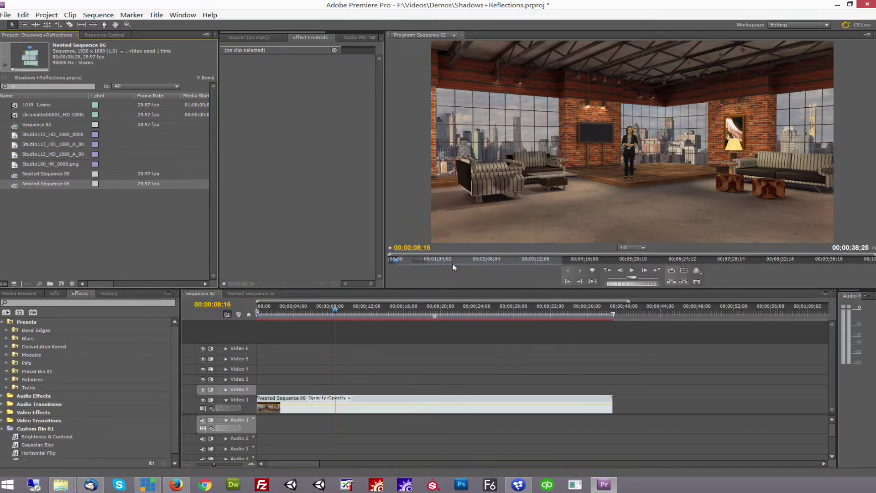
{"action": "left_click", "coordinate": [389, 404]}
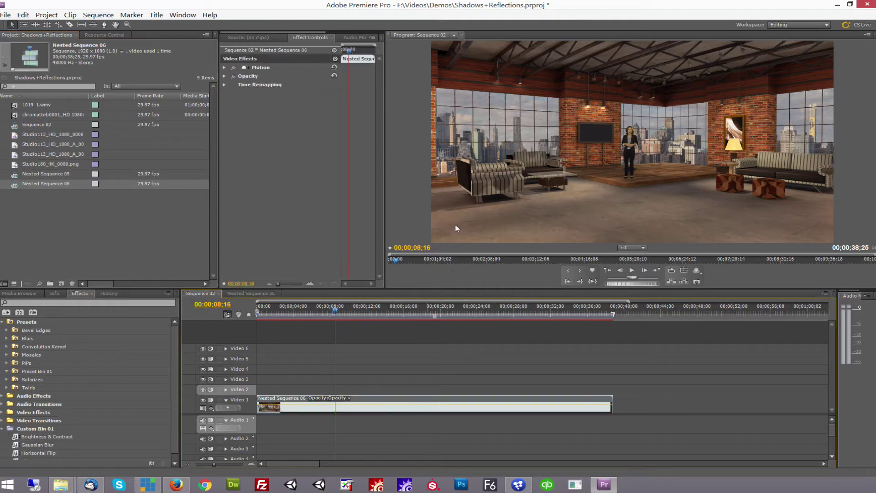
Scale Nested Sequence 06 to 118 and set a Scale keyframe at the sequence start
{"action": "left_click", "coordinate": [224, 67]}
{"action": "mouse_move", "coordinate": [283, 86]}
{"action": "left_mouse_down"}
{"action": "mouse_move", "coordinate": [329, 86]}
{"action": "mouse_move", "coordinate": [264, 86]}
{"action": "mouse_move", "coordinate": [348, 86]}
{"action": "mouse_move", "coordinate": [290, 85]}
{"action": "left_mouse_up"}
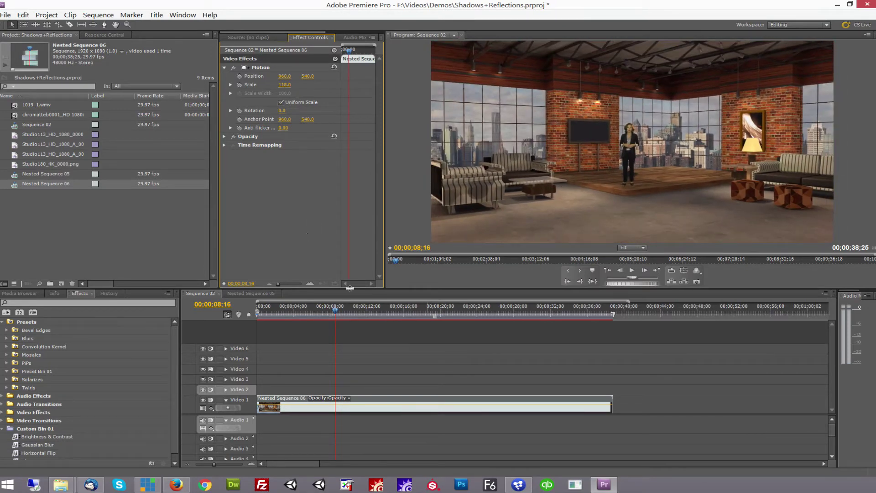
{"action": "left_click", "coordinate": [260, 311]}
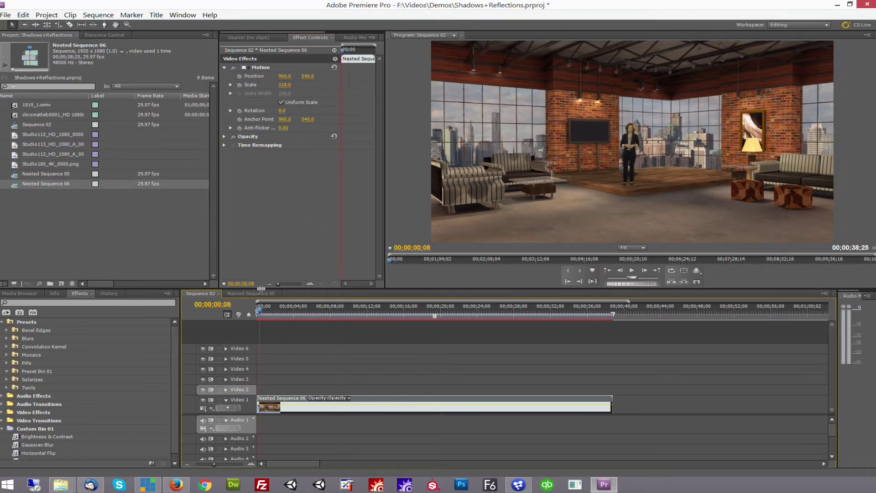
{"action": "left_click", "coordinate": [239, 85]}
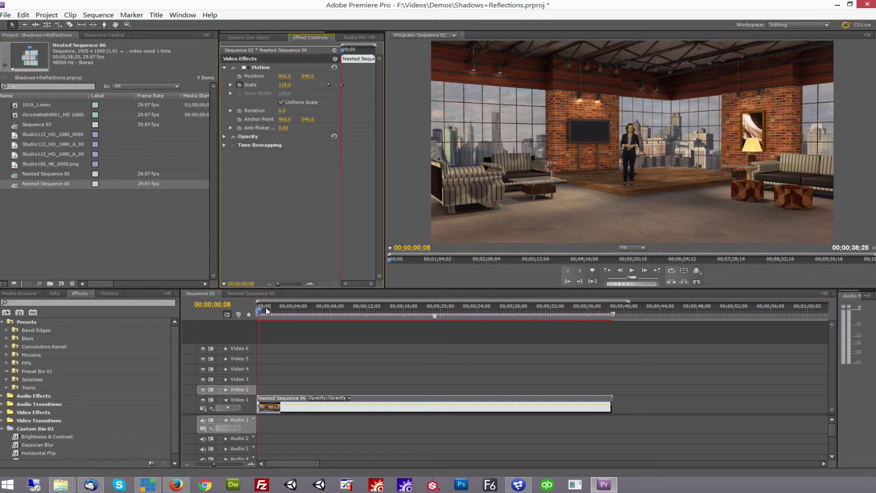
Add a zoomed-in Scale keyframe at 00;00;07;08 and a Position keyframe near the start
{"action": "left_click_drag", "start_coordinate": [261, 310], "coordinate": [323, 311]}
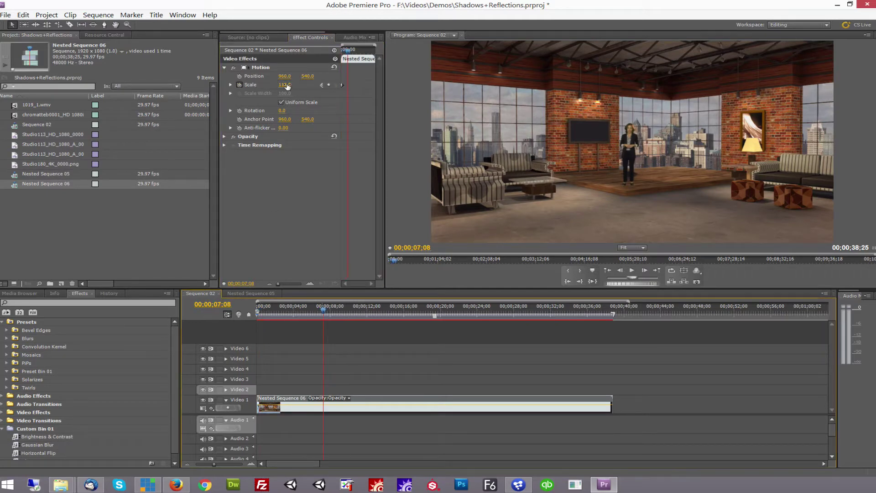
{"action": "left_click_drag", "start_coordinate": [285, 85], "coordinate": [329, 85]}
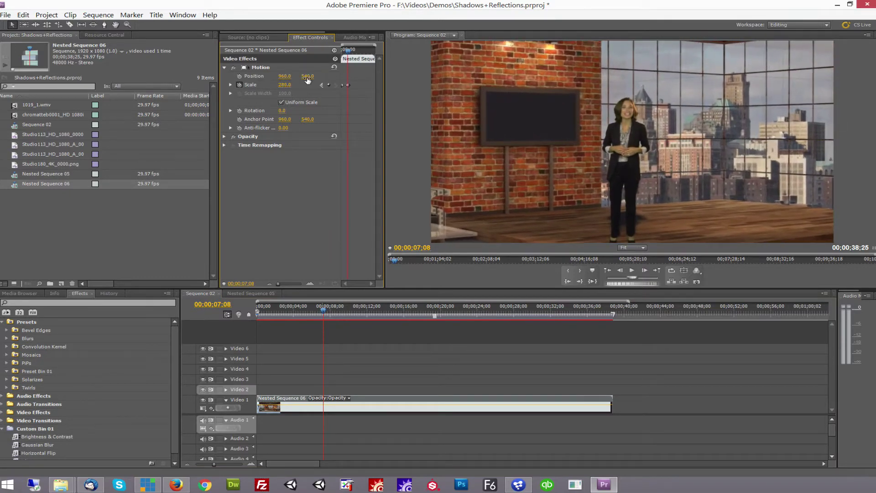
{"action": "left_click", "coordinate": [240, 76]}
{"action": "left_click_drag", "start_coordinate": [315, 311], "coordinate": [259, 308]}
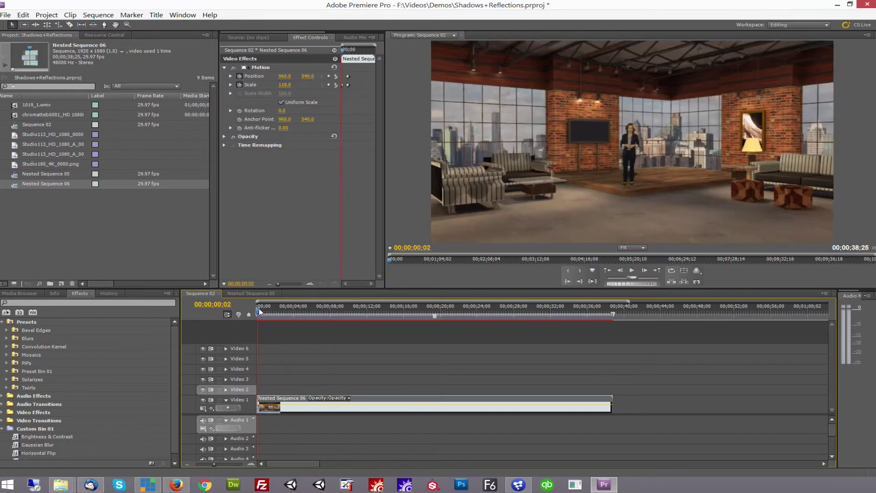
Try Position Y 503, revert to 540, then lower Scale to 260 around 00;00;13;02
{"action": "right_click", "coordinate": [343, 79]}
{"action": "left_click", "coordinate": [309, 76]}
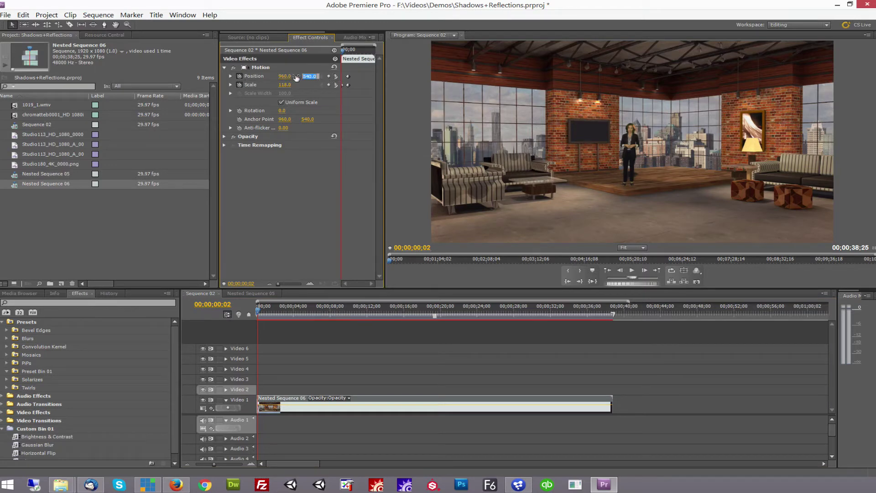
{"action": "type", "text": "503"}
{"action": "key", "text": "Return"}
{"action": "key", "text": "ctrl+z"}
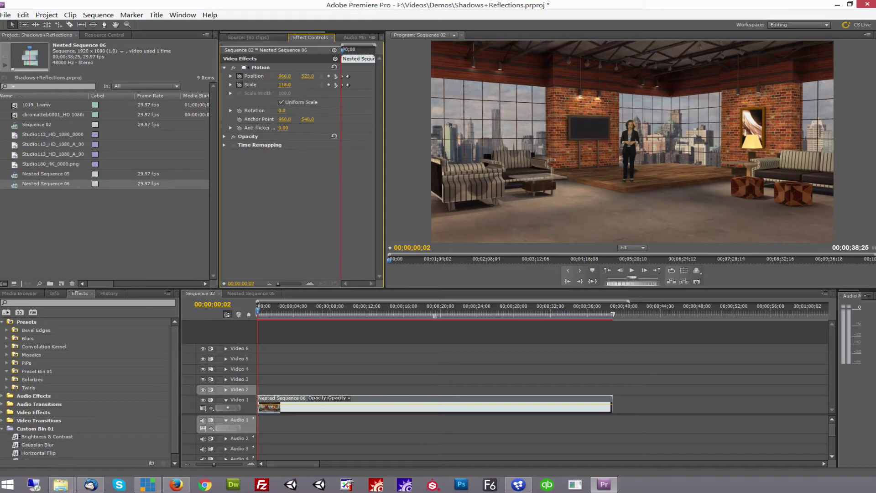
{"action": "left_click_drag", "start_coordinate": [264, 311], "coordinate": [605, 320]}
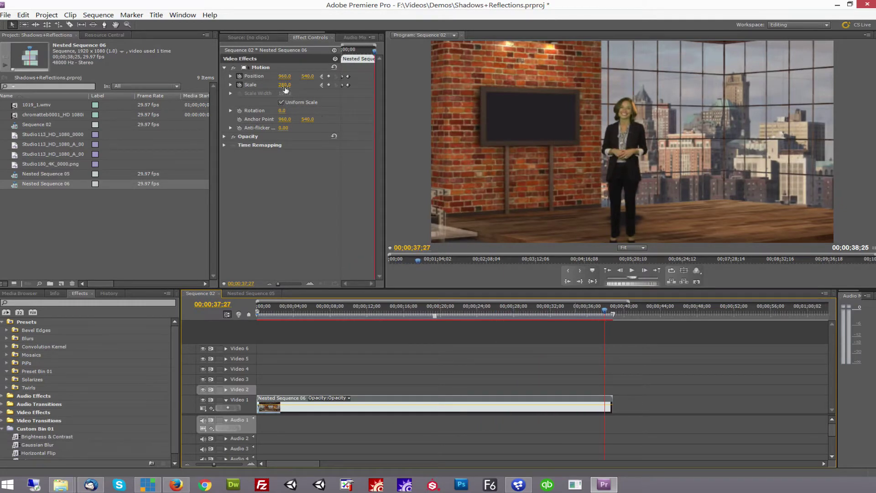
{"action": "left_click_drag", "start_coordinate": [284, 85], "coordinate": [428, 182]}
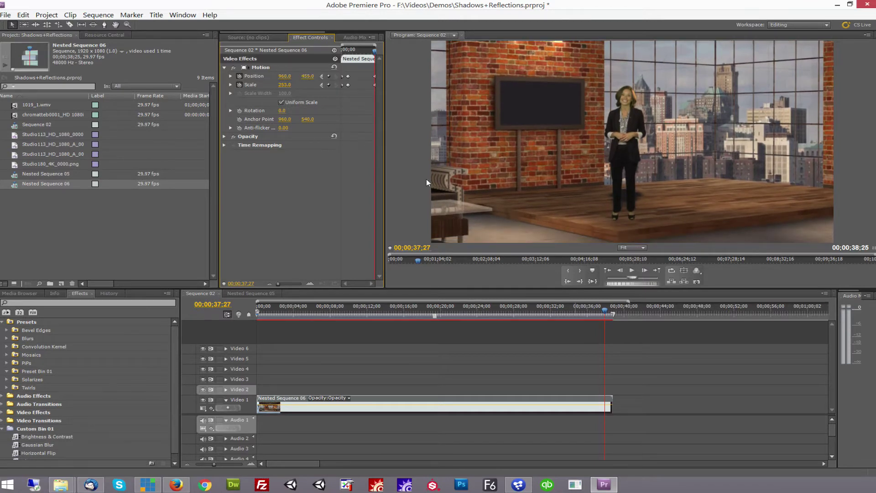
Set Position Y to 415 on the 00;00;07;08 keyframe
{"action": "left_click_drag", "start_coordinate": [604, 308], "coordinate": [377, 322]}
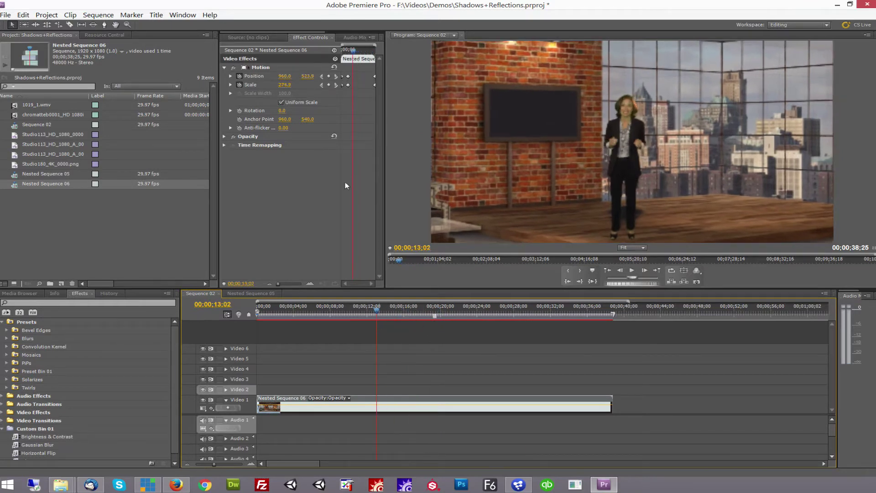
{"action": "left_click", "coordinate": [321, 85]}
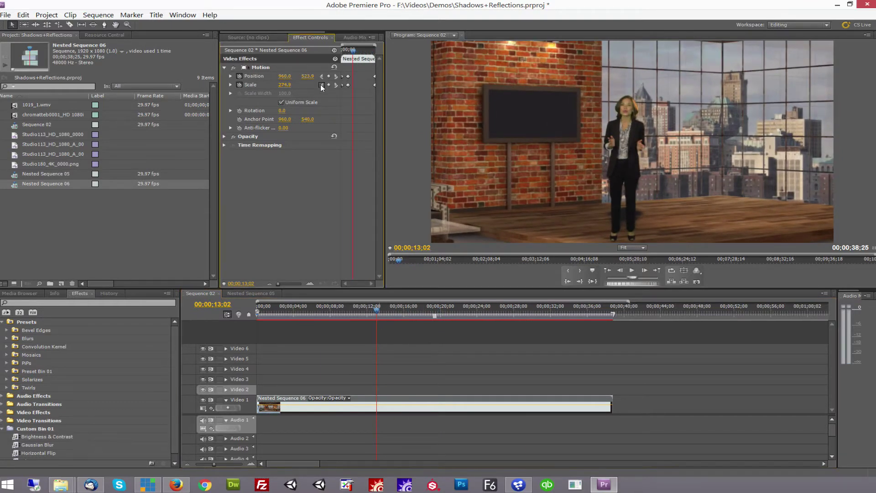
{"action": "left_click_drag", "start_coordinate": [308, 76], "coordinate": [253, 75]}
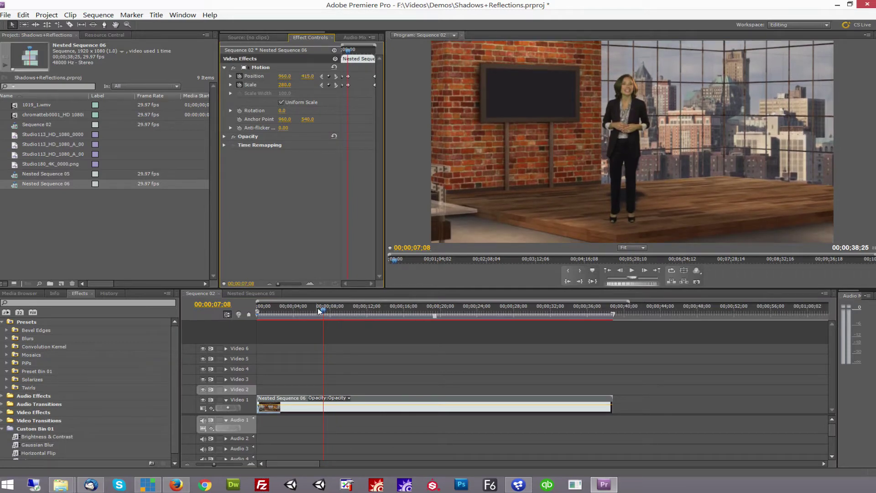
{"action": "left_click_drag", "start_coordinate": [318, 308], "coordinate": [571, 322]}
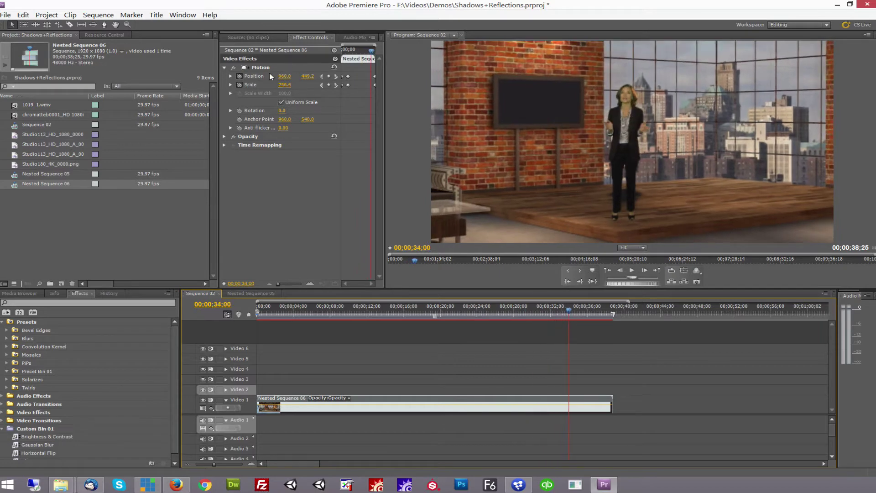
At the final keyframe, zoom to Scale 291 and shift Position X to 1326
{"action": "left_click", "coordinate": [337, 76]}
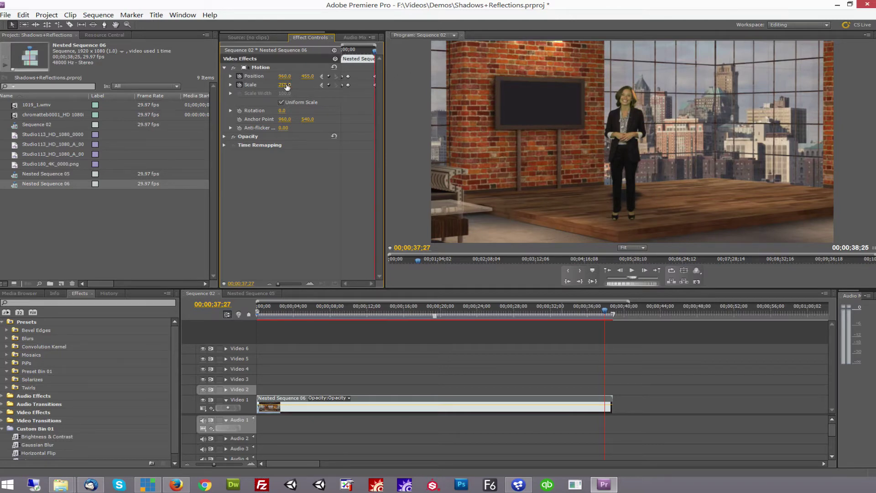
{"action": "left_click_drag", "start_coordinate": [287, 86], "coordinate": [336, 79]}
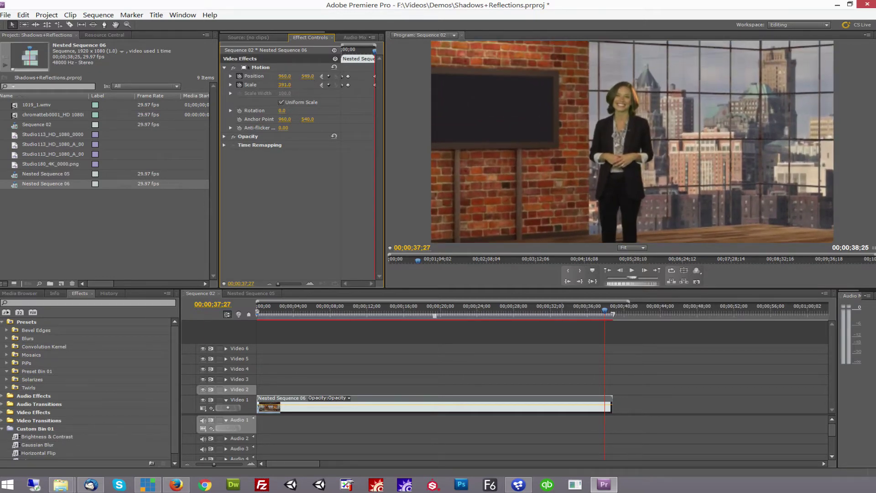
{"action": "left_click", "coordinate": [285, 76]}
{"action": "left_click_drag", "start_coordinate": [284, 76], "coordinate": [351, 76]}
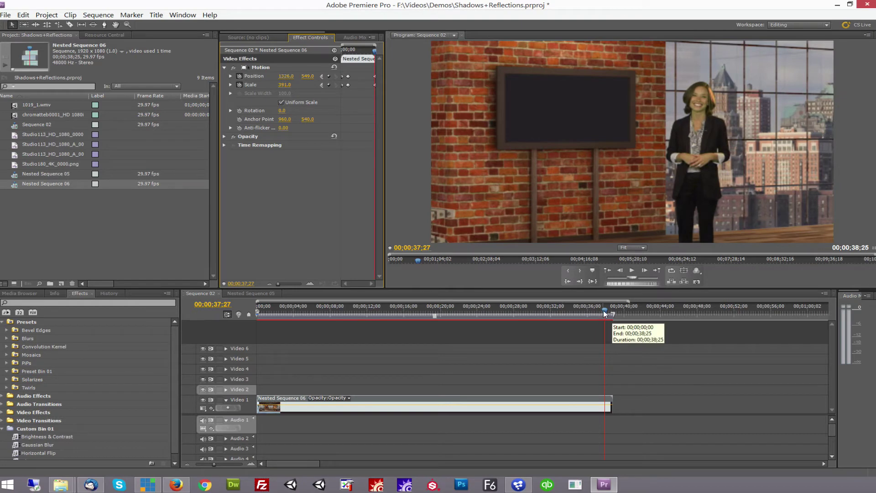
{"action": "left_click_drag", "start_coordinate": [604, 313], "coordinate": [256, 314]}
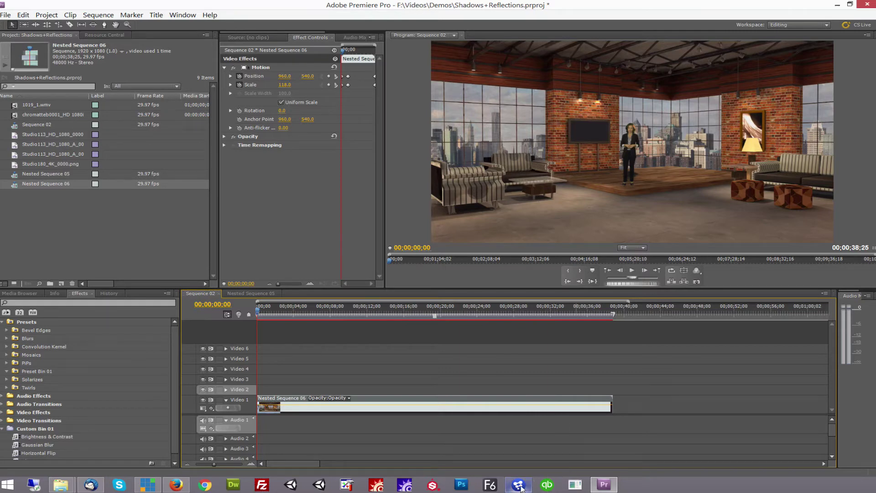
Play back Fusion's Camera-Movement comp with the 1019_1.wmv, ChromaKeyer1 and Transform1 nodes
{"action": "mouse_move", "coordinate": [520, 487]}
{"action": "left_click", "coordinate": [520, 433]}
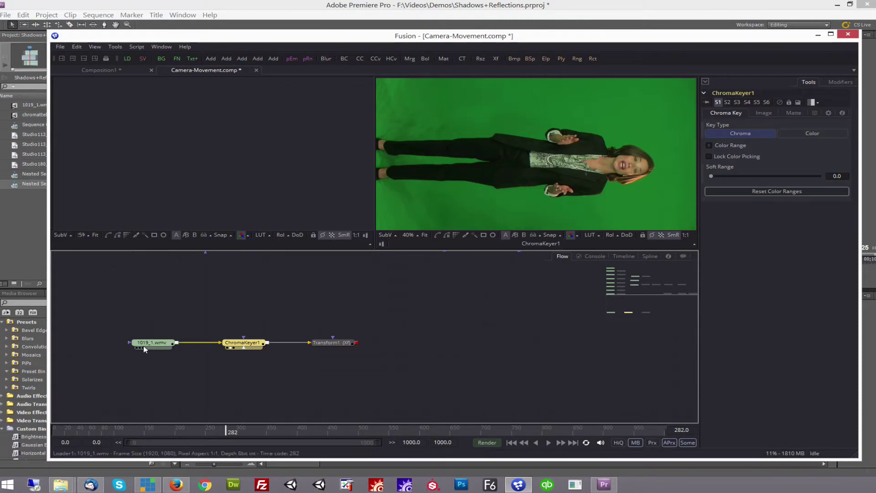
{"action": "key", "text": "space"}
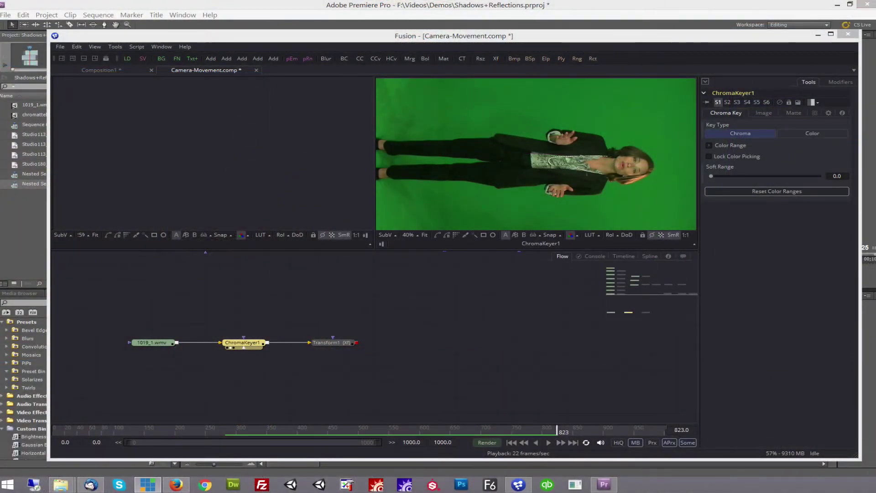
{"action": "left_click_drag", "start_coordinate": [657, 42], "coordinate": [653, 36]}
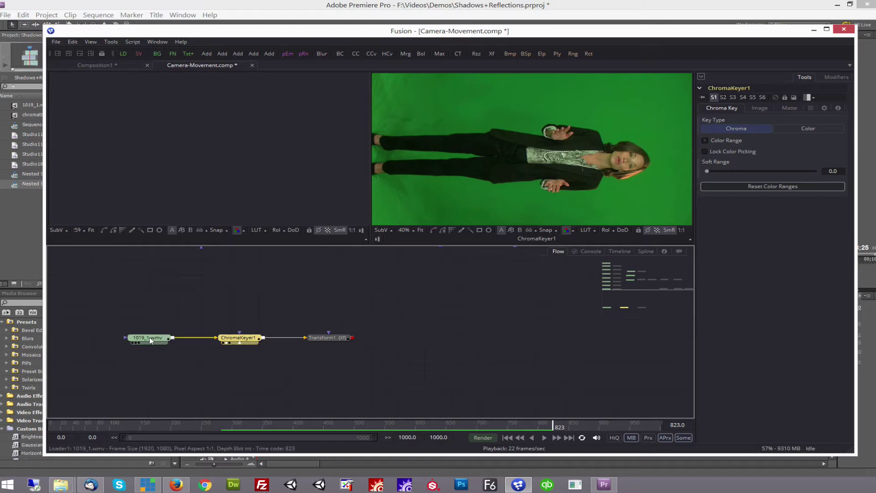
Show the 1019_1.wmv footage in the right viewer, scaled to fit
{"action": "left_click_drag", "start_coordinate": [149, 336], "coordinate": [449, 187]}
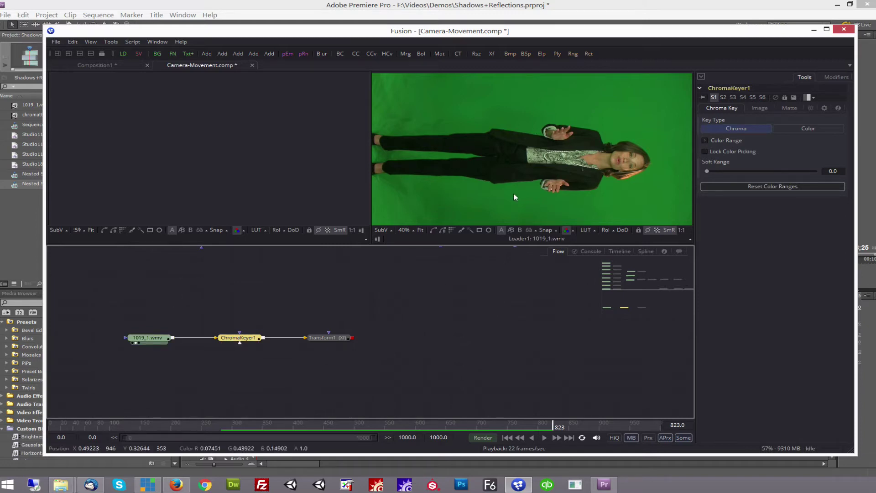
{"action": "right_click", "coordinate": [502, 186]}
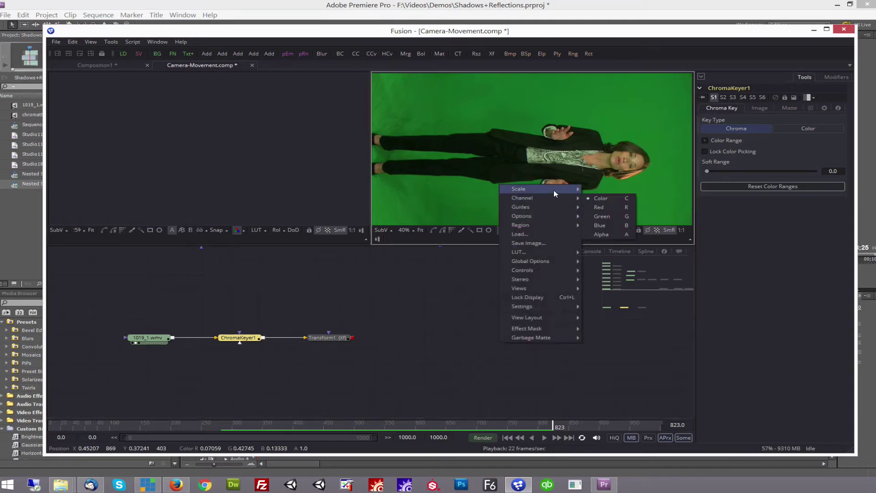
{"action": "mouse_move", "coordinate": [554, 190]}
{"action": "left_click", "coordinate": [594, 191]}
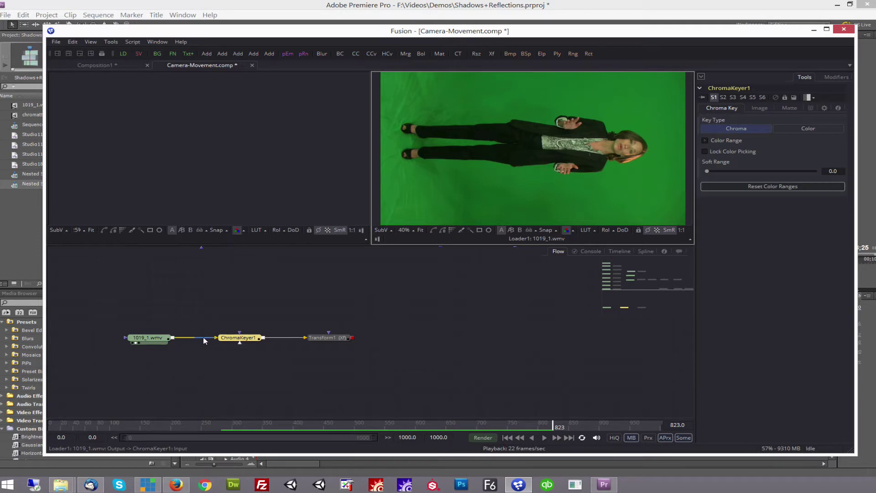
Sample the green backdrop in ChromaKeyer1 to key it out, with Soft Range 0.01106
{"action": "mouse_move", "coordinate": [150, 340]}
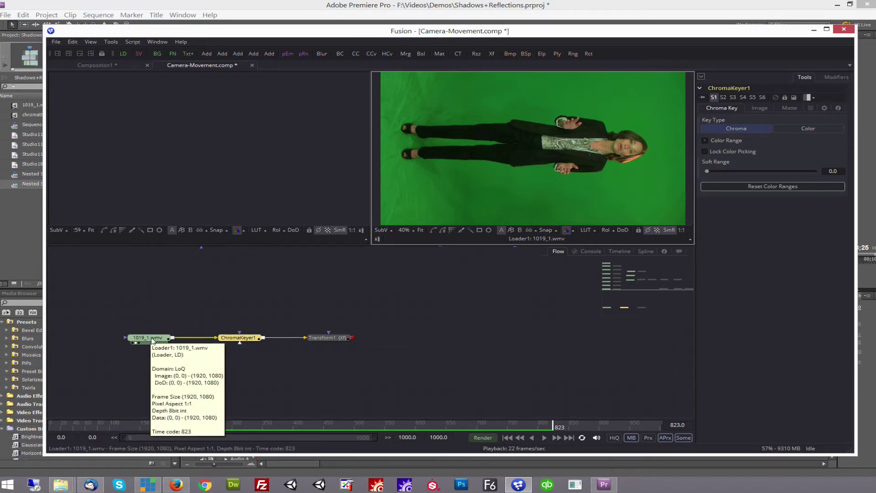
{"action": "left_click", "coordinate": [153, 339]}
{"action": "left_click", "coordinate": [240, 338]}
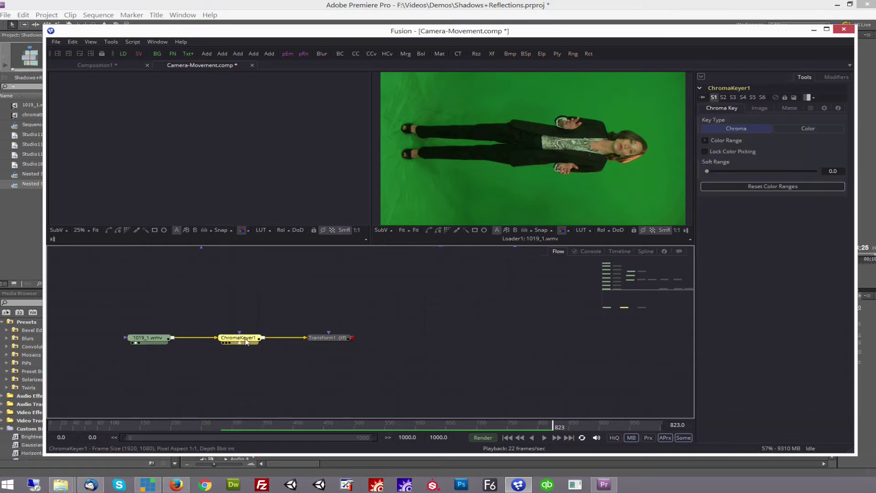
{"action": "left_click_drag", "start_coordinate": [245, 341], "coordinate": [567, 206]}
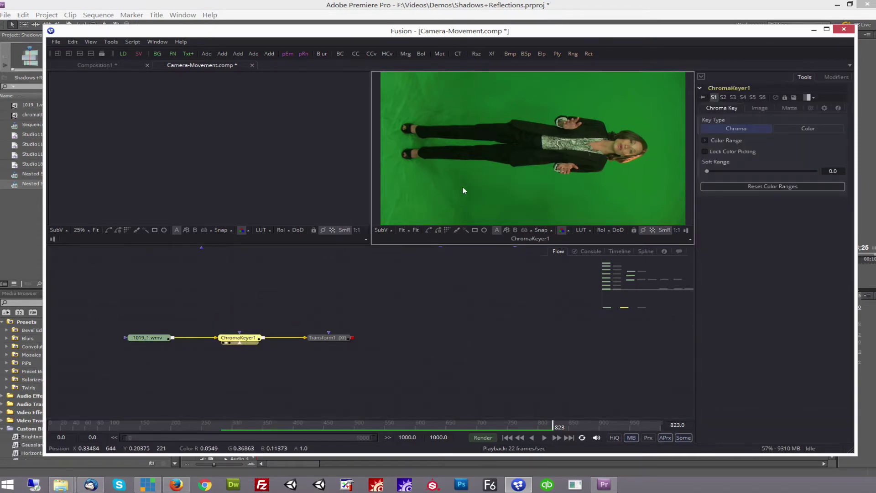
{"action": "left_click_drag", "start_coordinate": [445, 186], "coordinate": [387, 128]}
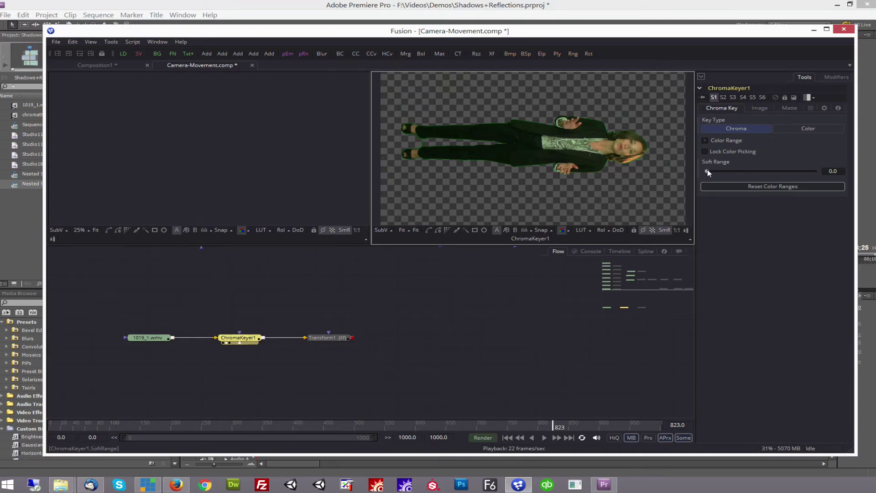
{"action": "left_click_drag", "start_coordinate": [707, 171], "coordinate": [713, 171]}
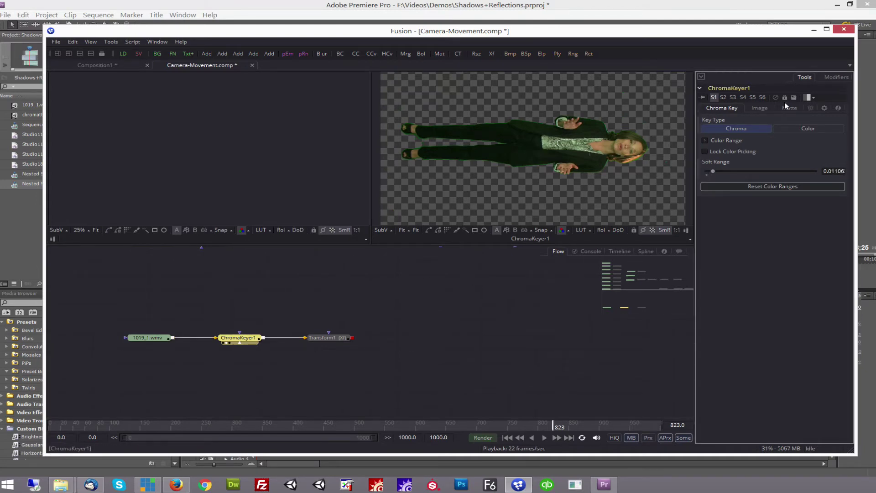
Set ChromaKeyer1 spill colour to Green with the Medium spill method
{"action": "left_click", "coordinate": [761, 109]}
{"action": "left_click", "coordinate": [808, 128]}
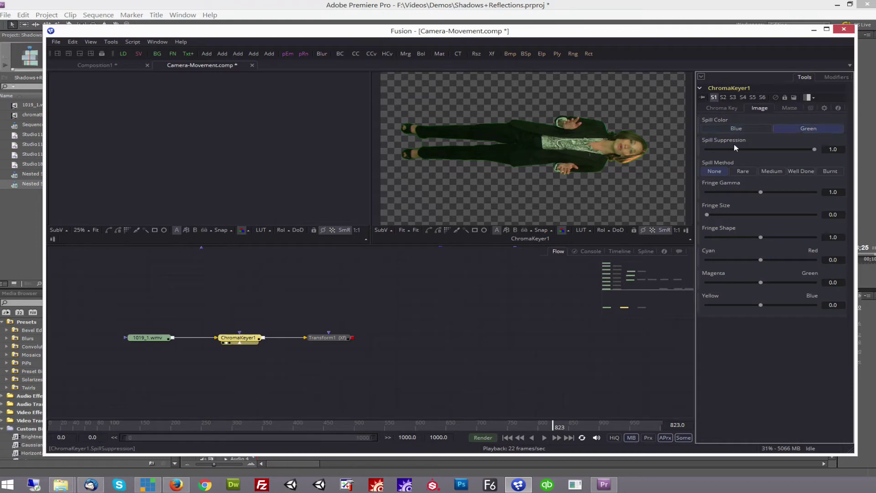
{"action": "left_click", "coordinate": [744, 172]}
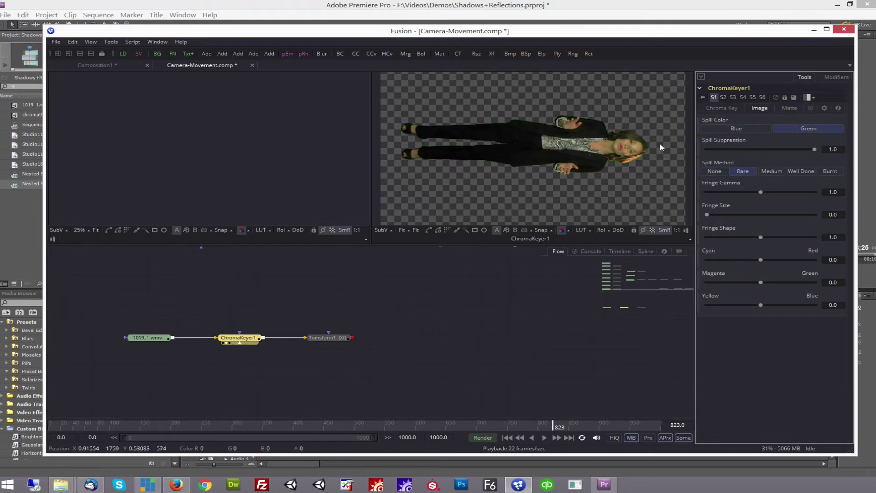
{"action": "left_click", "coordinate": [771, 172]}
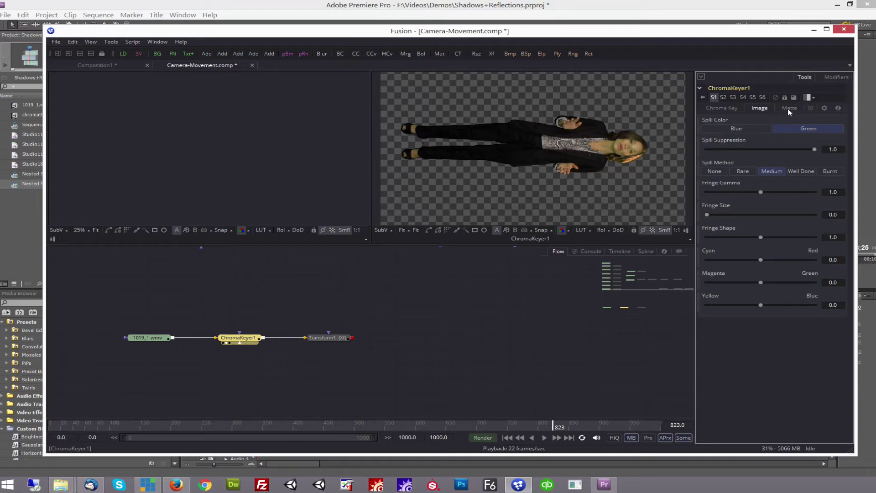
Raise Soft Range to about 0.029 and view the Transform1 result
{"action": "left_click", "coordinate": [717, 108]}
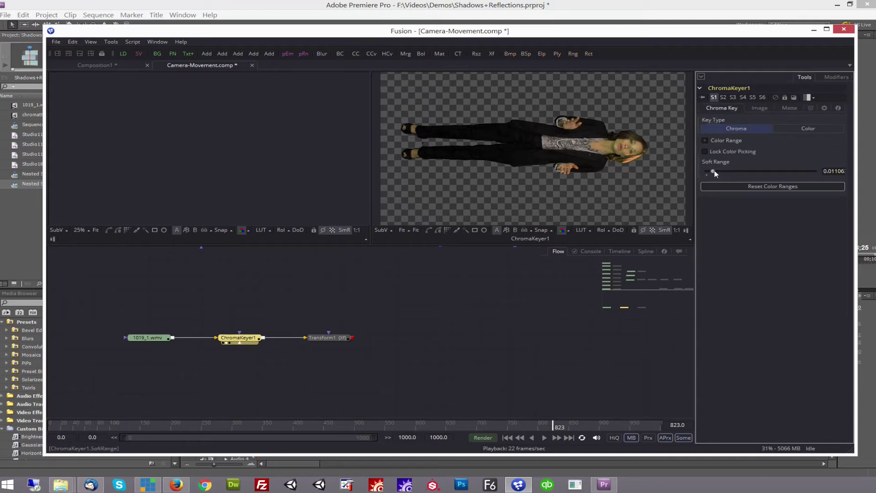
{"action": "mouse_move", "coordinate": [714, 171]}
{"action": "left_mouse_down"}
{"action": "mouse_move", "coordinate": [733, 169]}
{"action": "mouse_move", "coordinate": [707, 170]}
{"action": "mouse_move", "coordinate": [724, 171]}
{"action": "left_mouse_up"}
{"action": "left_click_drag", "start_coordinate": [332, 338], "coordinate": [465, 184]}
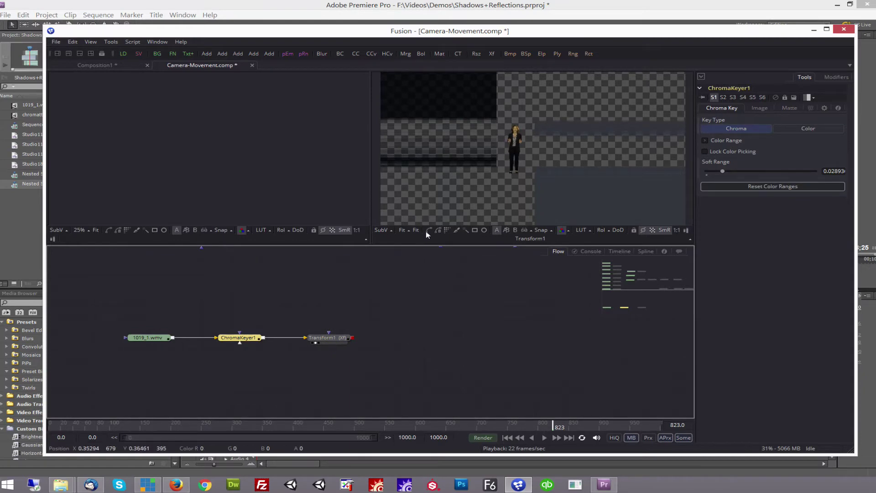
Reset Transform1, then set Angle 90, Size about 0.61 and Edges to Duplicate
{"action": "right_click", "coordinate": [325, 341]}
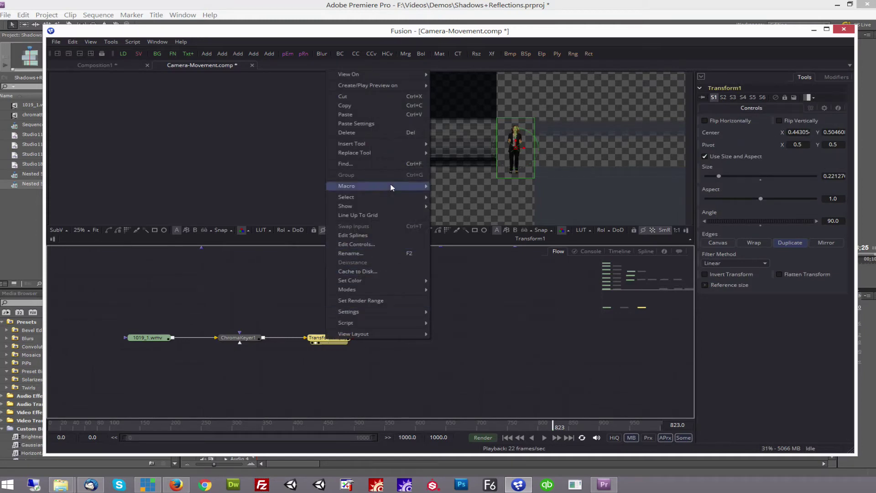
{"action": "mouse_move", "coordinate": [391, 144]}
{"action": "mouse_move", "coordinate": [389, 313]}
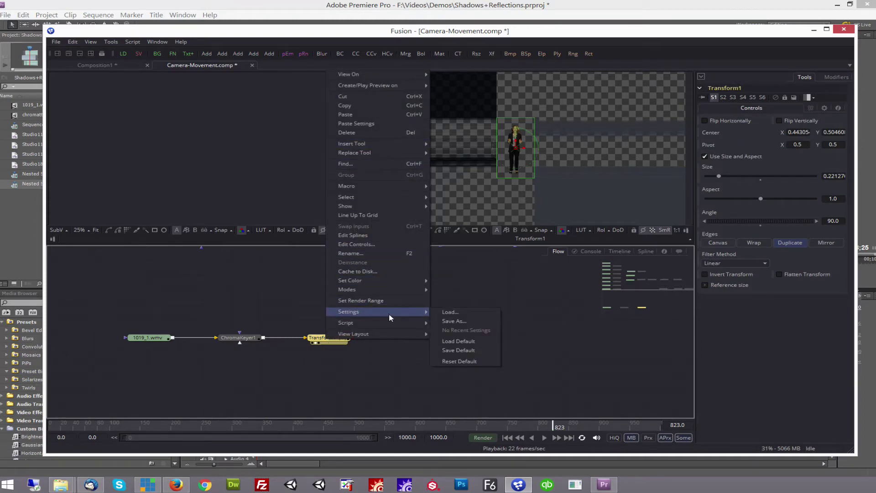
{"action": "left_click", "coordinate": [451, 359]}
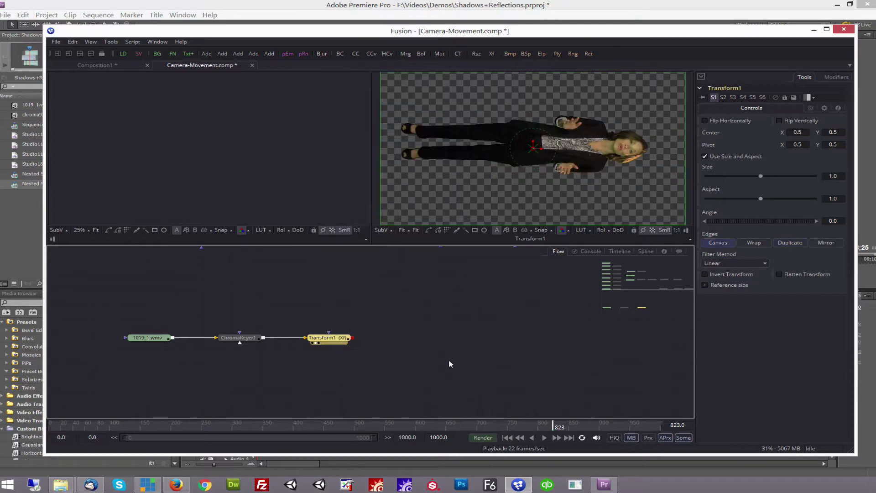
{"action": "left_click", "coordinate": [838, 222]}
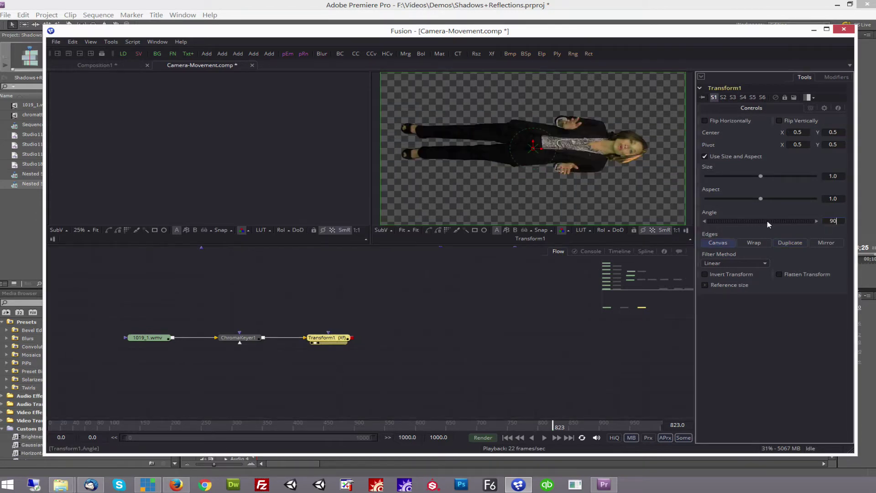
{"action": "type", "text": "90"}
{"action": "key", "text": "Tab"}
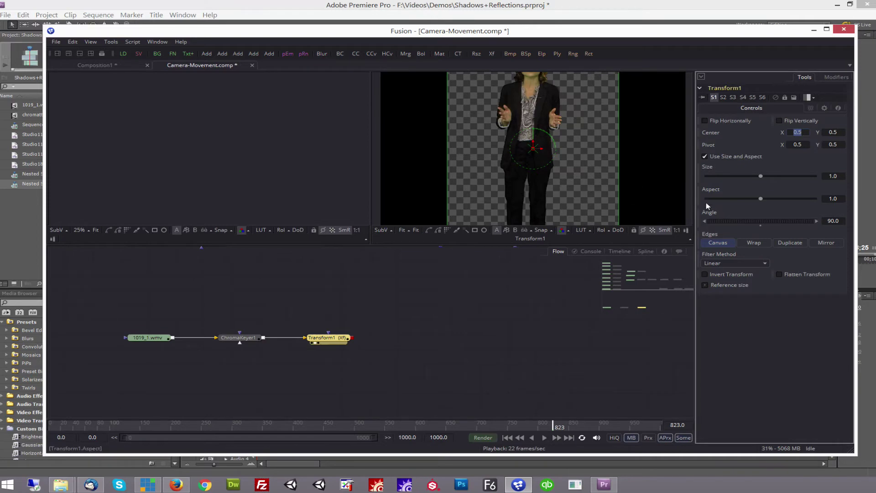
{"action": "left_click_drag", "start_coordinate": [762, 175], "coordinate": [741, 176]}
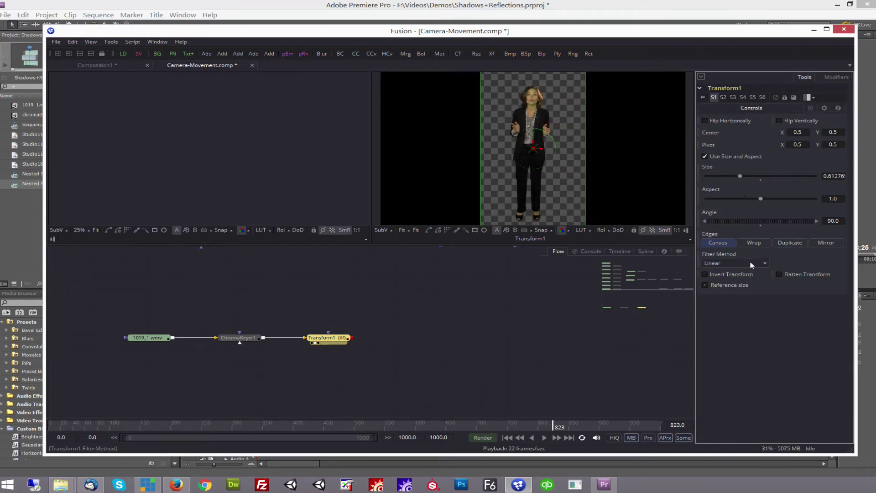
{"action": "left_click", "coordinate": [789, 244]}
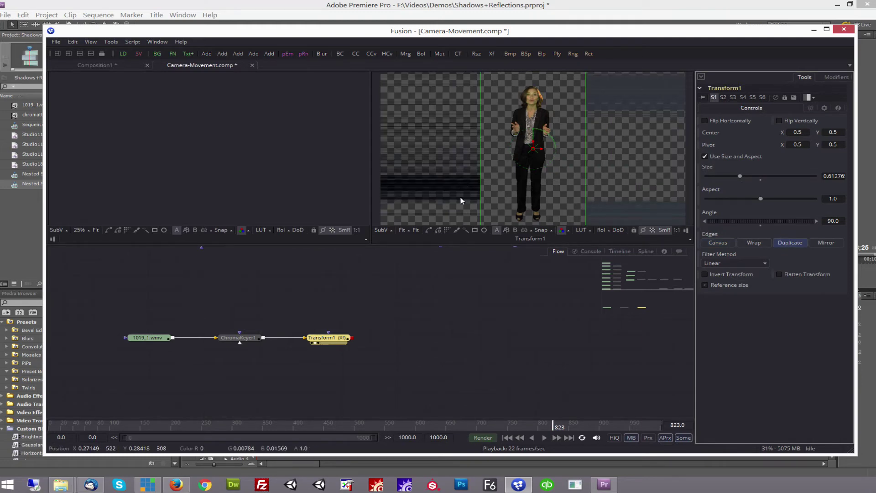
Key out the streaked areas left and right of the presenter in ChromaKeyer1
{"action": "left_click", "coordinate": [245, 338]}
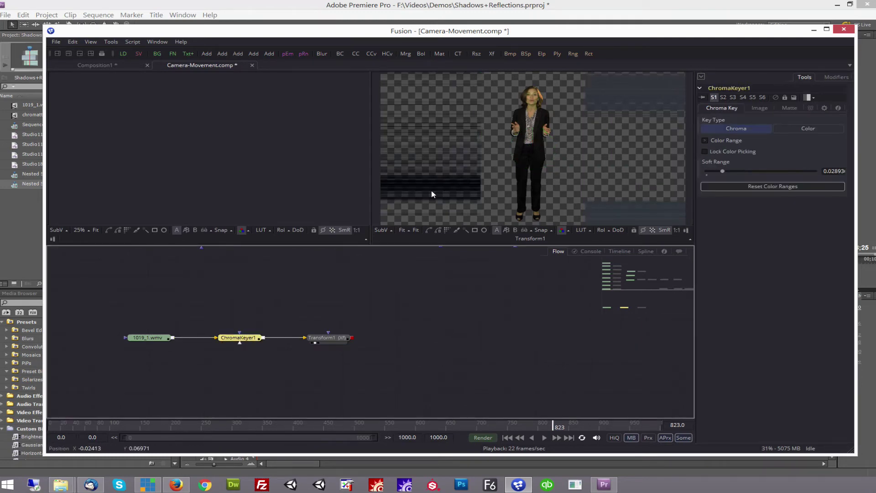
{"action": "left_click_drag", "start_coordinate": [486, 218], "coordinate": [471, 92]}
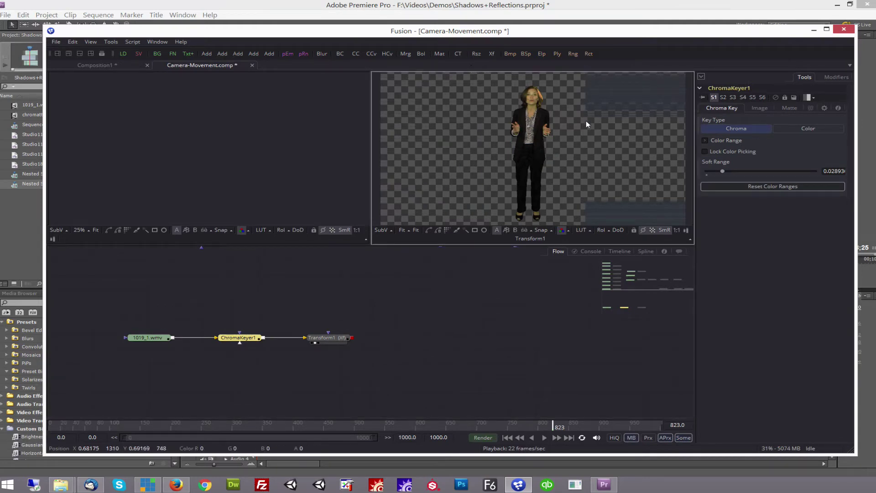
{"action": "mouse_move", "coordinate": [586, 121]}
{"action": "left_mouse_down"}
{"action": "mouse_move", "coordinate": [606, 81]}
{"action": "mouse_move", "coordinate": [607, 125]}
{"action": "left_mouse_up"}
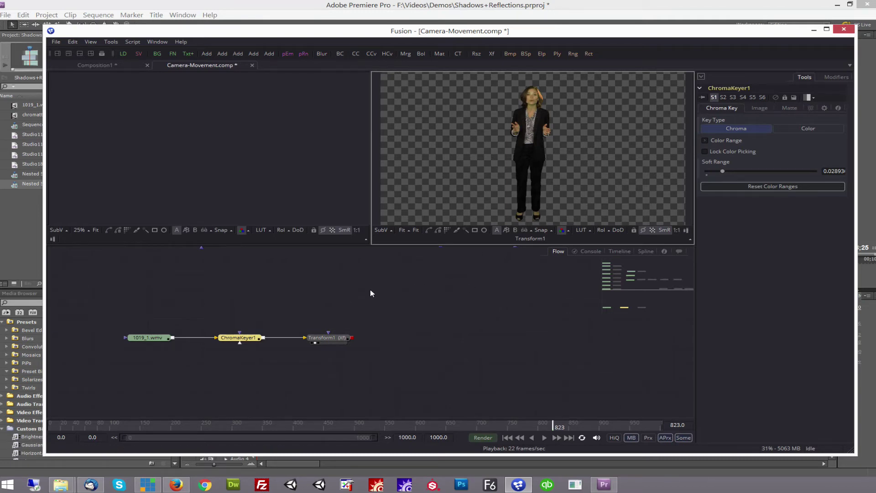
{"action": "left_click_drag", "start_coordinate": [361, 305], "coordinate": [185, 284]}
Import Studio207_B_Wide.psd into Fusion as the virtual set
{"action": "left_click", "coordinate": [384, 314]}
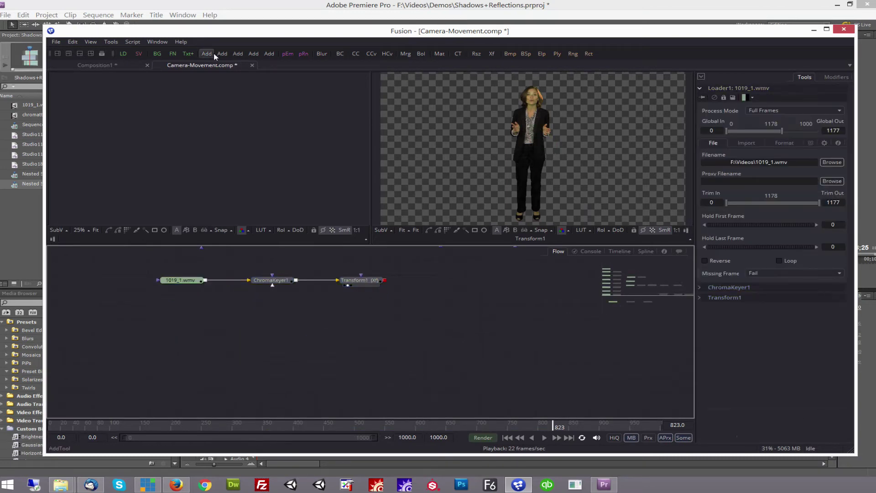
{"action": "left_click", "coordinate": [59, 42]}
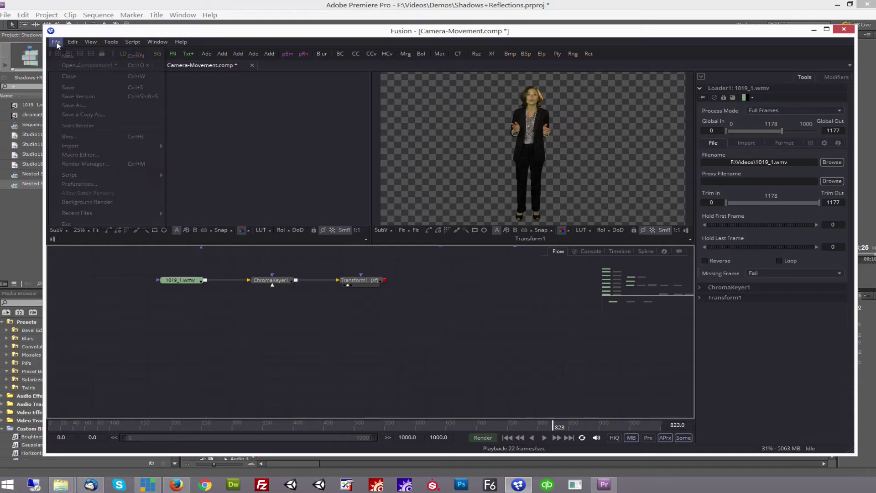
{"action": "mouse_move", "coordinate": [135, 151]}
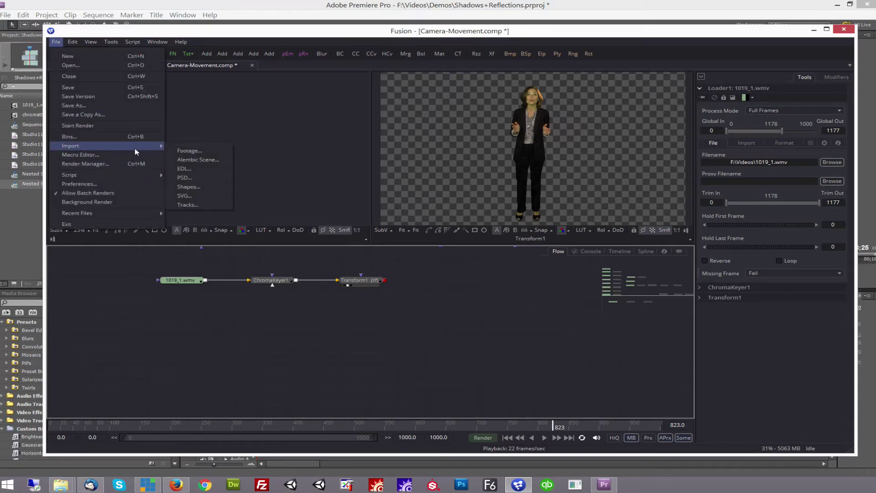
{"action": "left_click", "coordinate": [184, 177]}
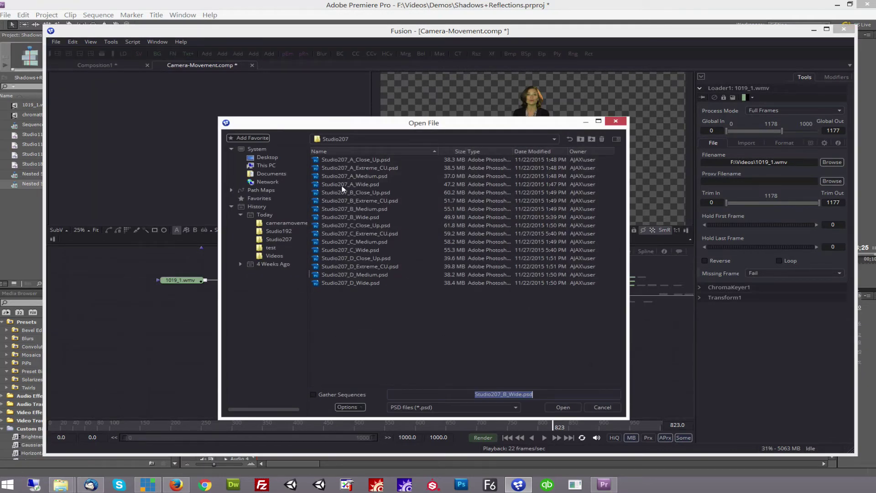
{"action": "double_click", "coordinate": [344, 217]}
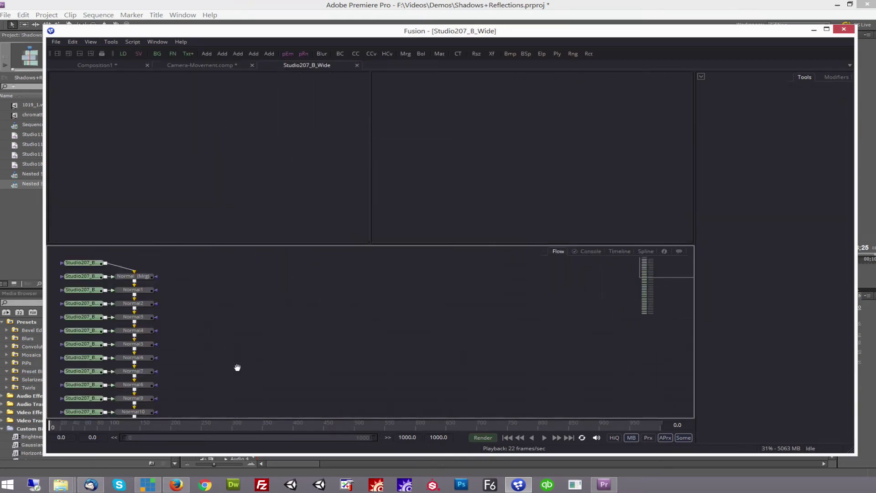
Scale the studio image to fit the viewer and display the final Normal32 composite
{"action": "left_click_drag", "start_coordinate": [237, 366], "coordinate": [287, 289]}
{"action": "left_click_drag", "start_coordinate": [274, 372], "coordinate": [307, 297]}
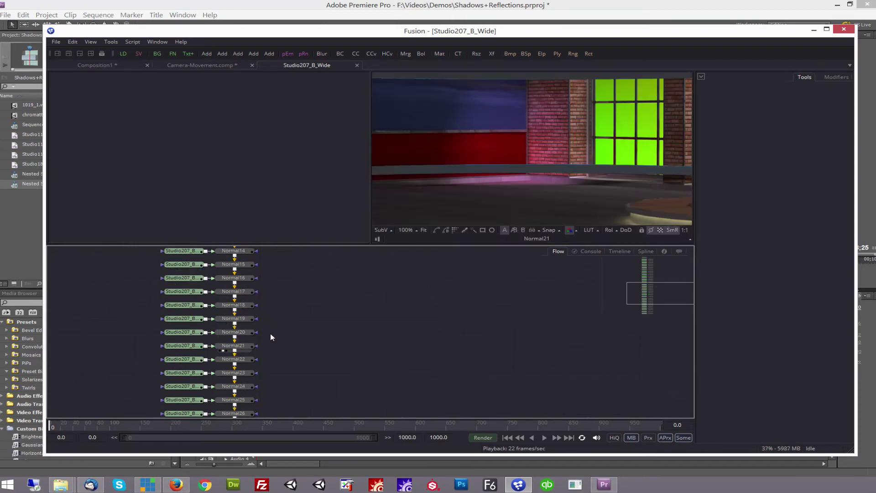
{"action": "right_click", "coordinate": [458, 186]}
{"action": "mouse_move", "coordinate": [528, 191]}
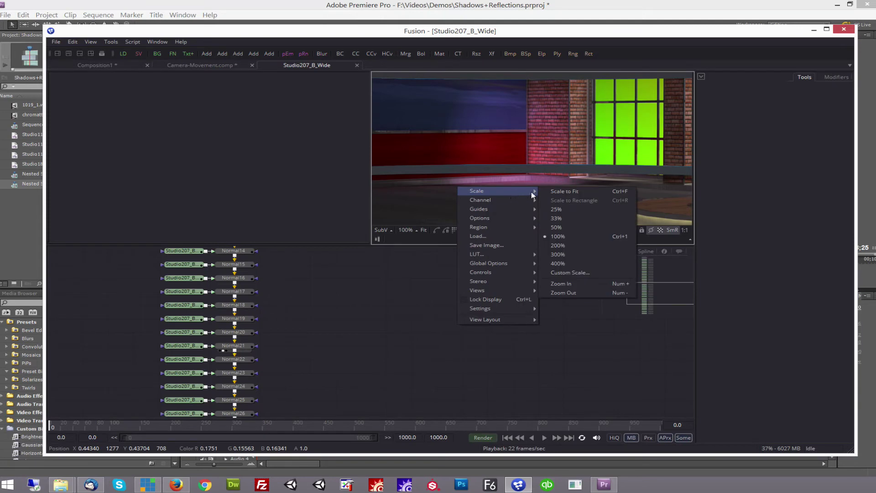
{"action": "left_click", "coordinate": [556, 195]}
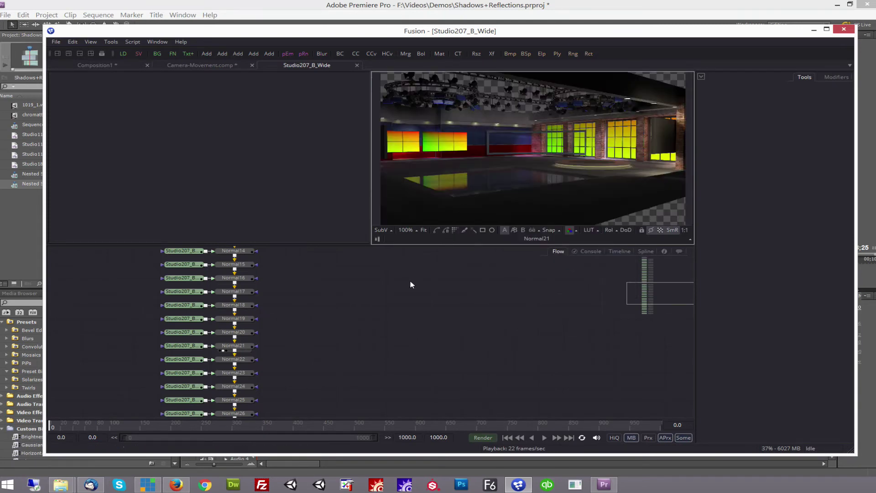
{"action": "left_click_drag", "start_coordinate": [375, 341], "coordinate": [416, 174]}
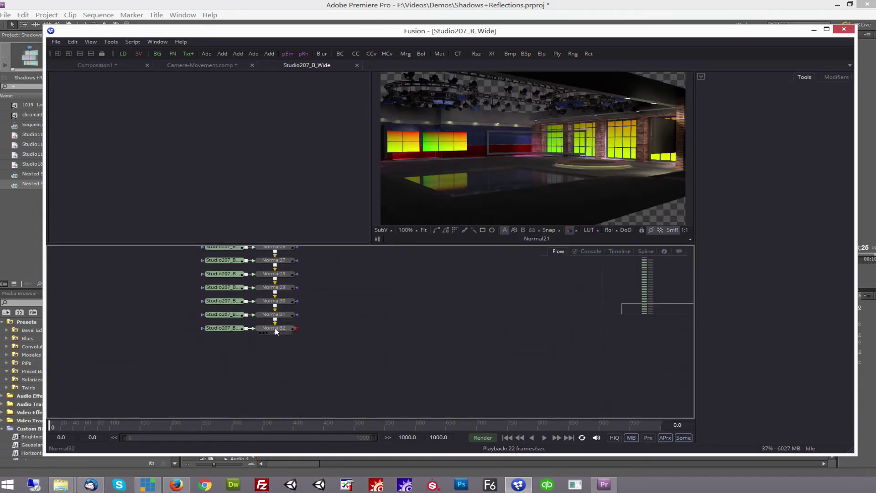
{"action": "key", "text": "1"}
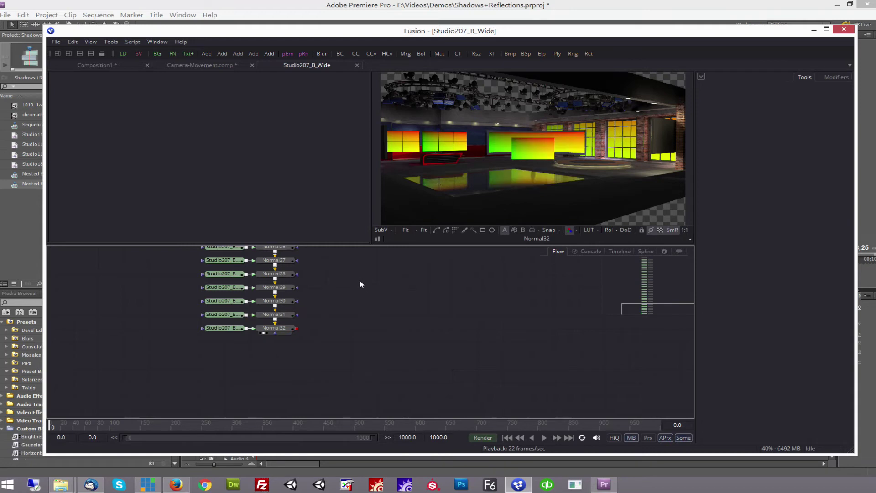
Show the Layergroup2 layer in the left viewer
{"action": "left_click_drag", "start_coordinate": [360, 283], "coordinate": [403, 410]}
{"action": "left_click_drag", "start_coordinate": [395, 295], "coordinate": [406, 404]}
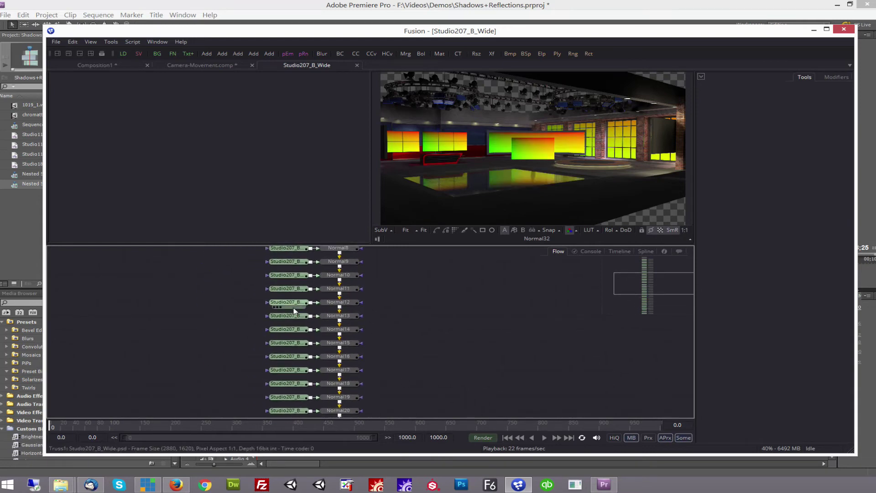
{"action": "mouse_move", "coordinate": [293, 306]}
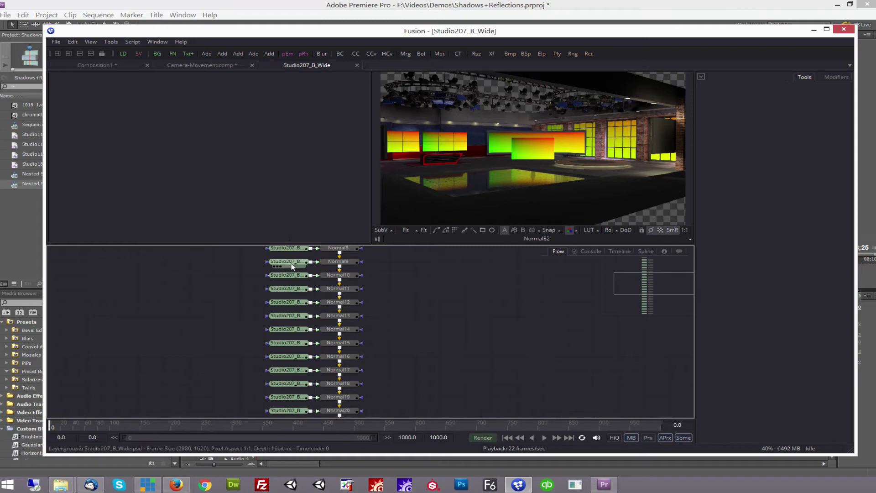
{"action": "left_click_drag", "start_coordinate": [292, 267], "coordinate": [279, 211]}
Show the Room layer scaled to fit in the left viewer, then load the Background layer
{"action": "left_click_drag", "start_coordinate": [432, 294], "coordinate": [449, 434]}
{"action": "left_click_drag", "start_coordinate": [297, 279], "coordinate": [293, 153]}
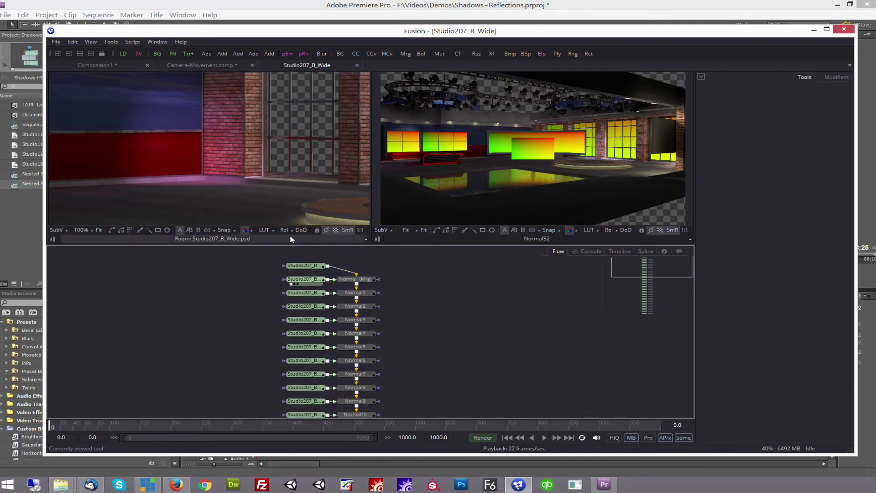
{"action": "right_click", "coordinate": [308, 190]}
{"action": "mouse_move", "coordinate": [347, 192]}
{"action": "left_click", "coordinate": [413, 196]}
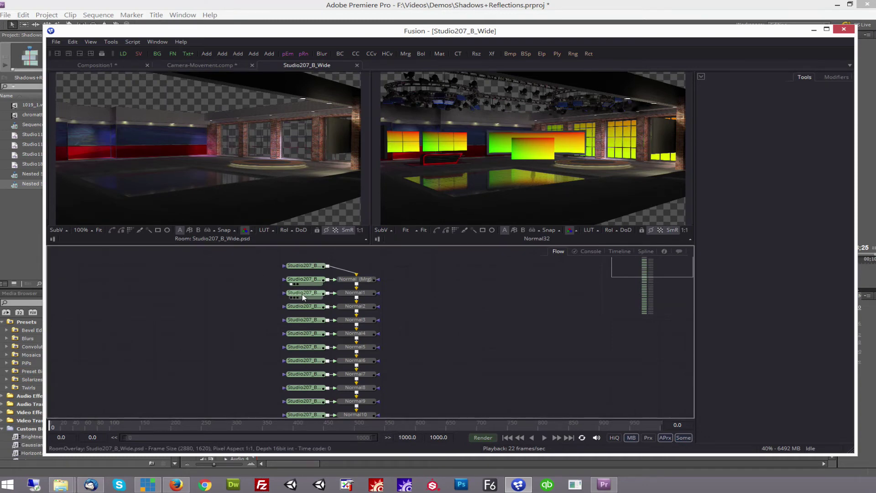
{"action": "scroll", "coordinate": [264, 331], "scroll_direction": "down", "scroll_amount": 2}
{"action": "left_click_drag", "start_coordinate": [297, 299], "coordinate": [277, 153]}
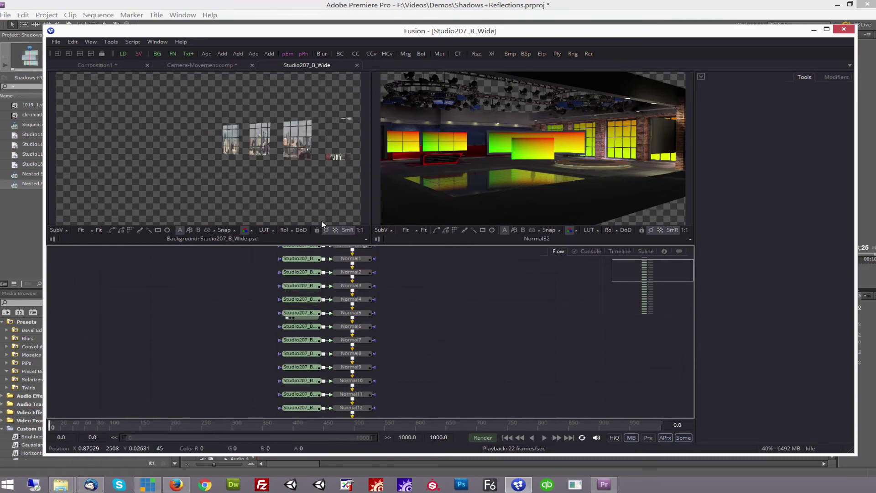
Close the Studio207_B_Wide comp without saving and show Normal31 in the right viewer
{"action": "left_click", "coordinate": [357, 65]}
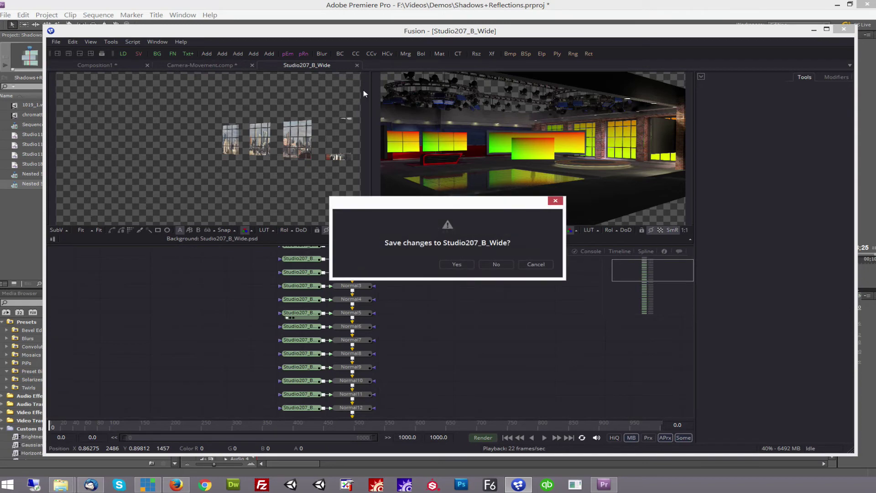
{"action": "left_click", "coordinate": [496, 265]}
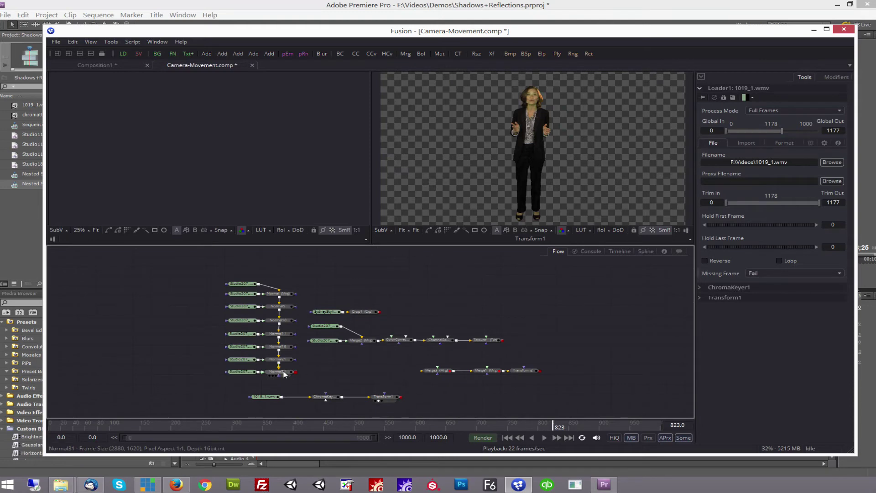
{"action": "mouse_move", "coordinate": [284, 374]}
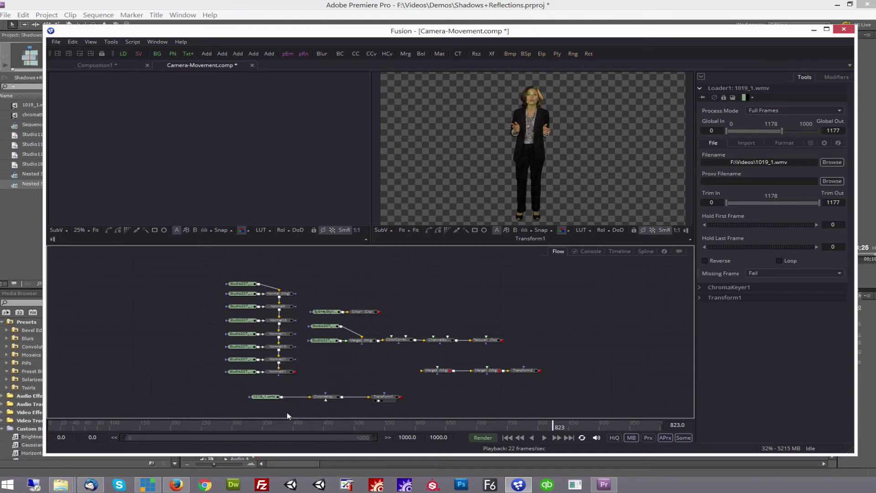
{"action": "left_click_drag", "start_coordinate": [279, 372], "coordinate": [528, 210]}
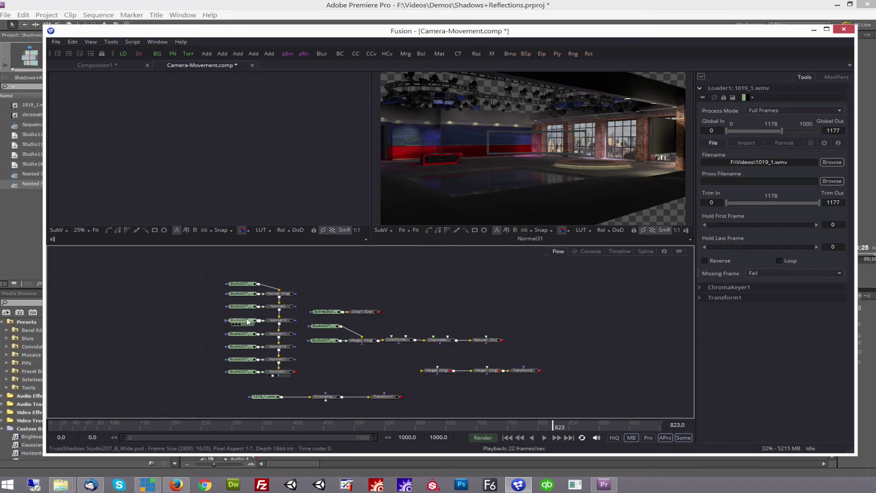
Inspect the TrussShadow, DeskScreenBOverlay, CenterScreenC, inputB3 and inputB2 set layers
{"action": "left_click_drag", "start_coordinate": [246, 163], "coordinate": [247, 156]}
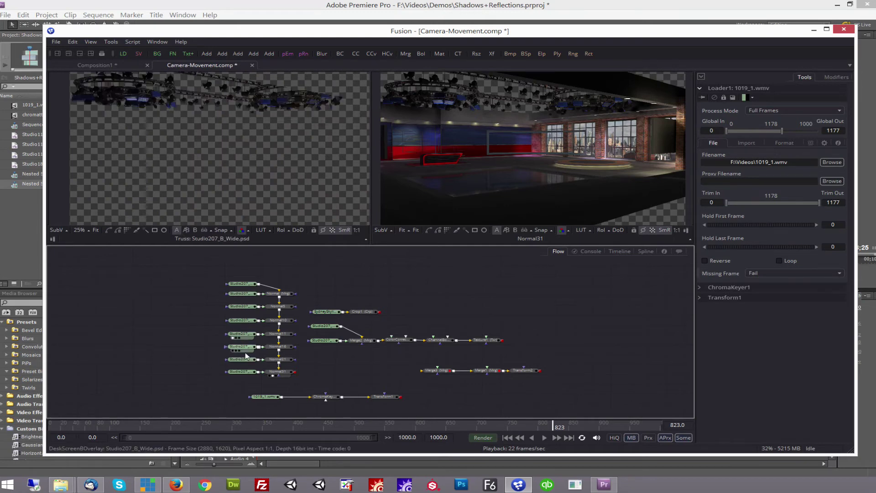
{"action": "left_click_drag", "start_coordinate": [243, 347], "coordinate": [258, 215]}
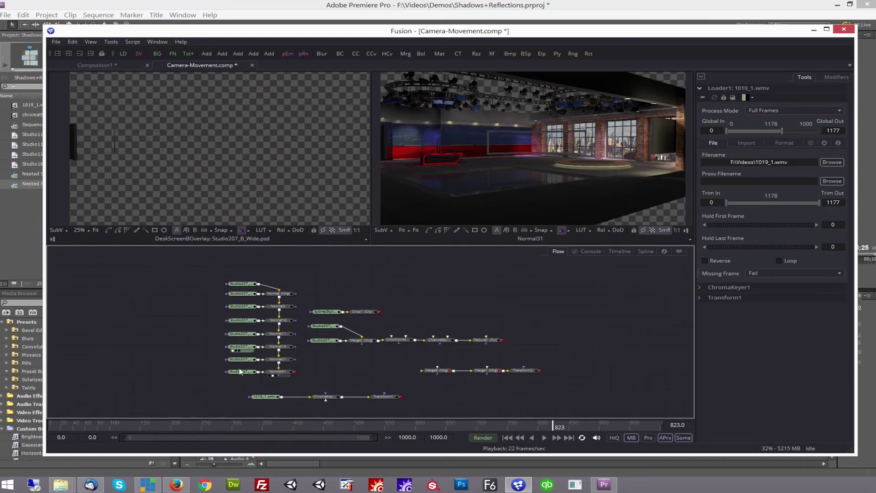
{"action": "left_click_drag", "start_coordinate": [245, 364], "coordinate": [227, 156]}
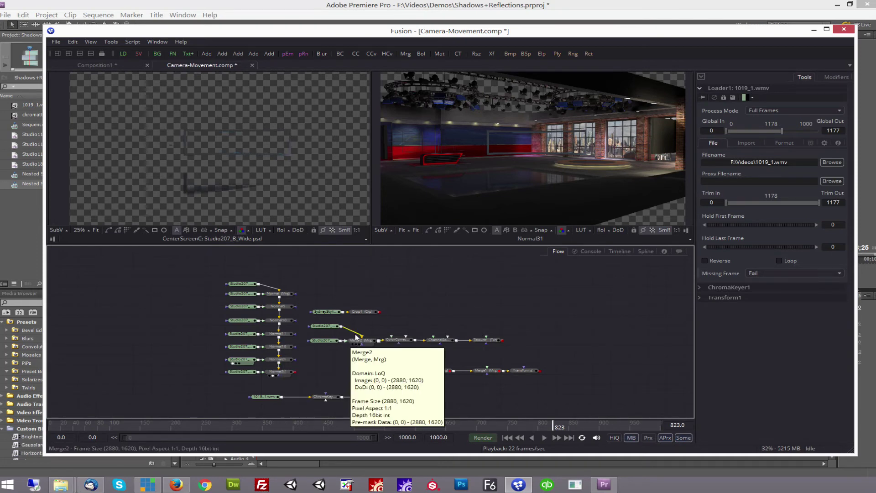
{"action": "left_click_drag", "start_coordinate": [327, 325], "coordinate": [322, 196]}
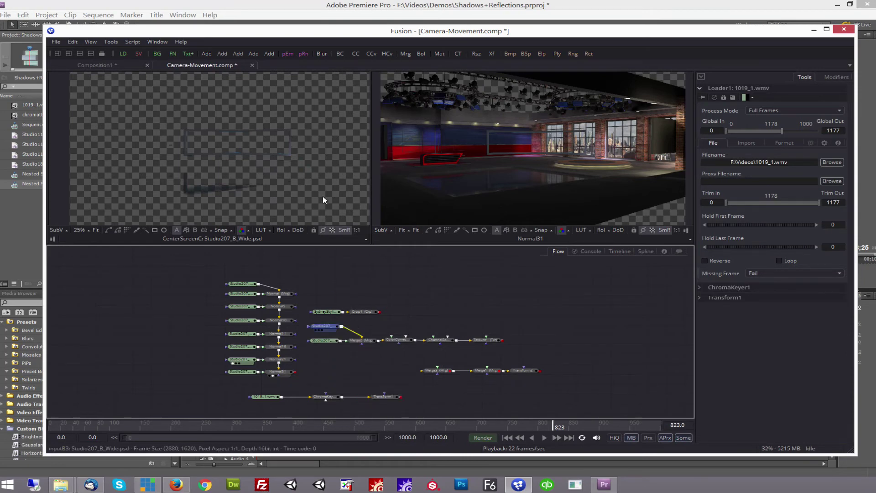
{"action": "left_click_drag", "start_coordinate": [325, 341], "coordinate": [321, 166]}
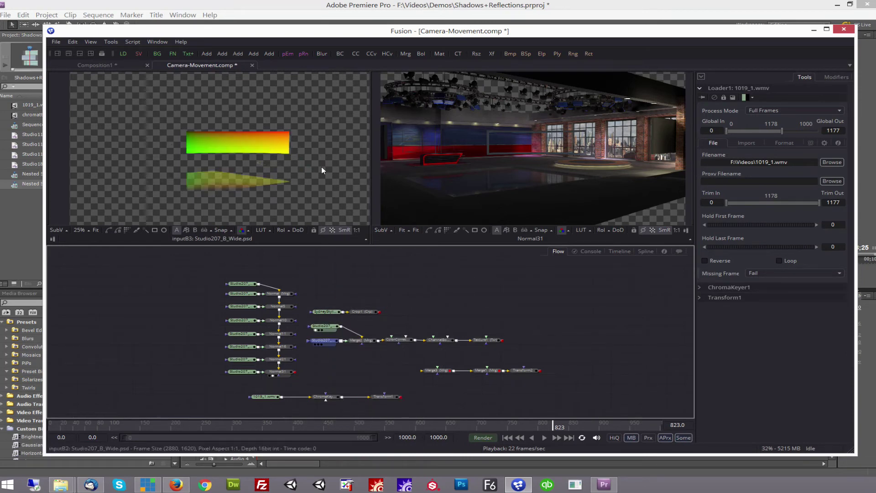
View the keyed presenter from Transform1 beside the assembled Normal31 studio set
{"action": "left_click_drag", "start_coordinate": [397, 310], "coordinate": [398, 283]}
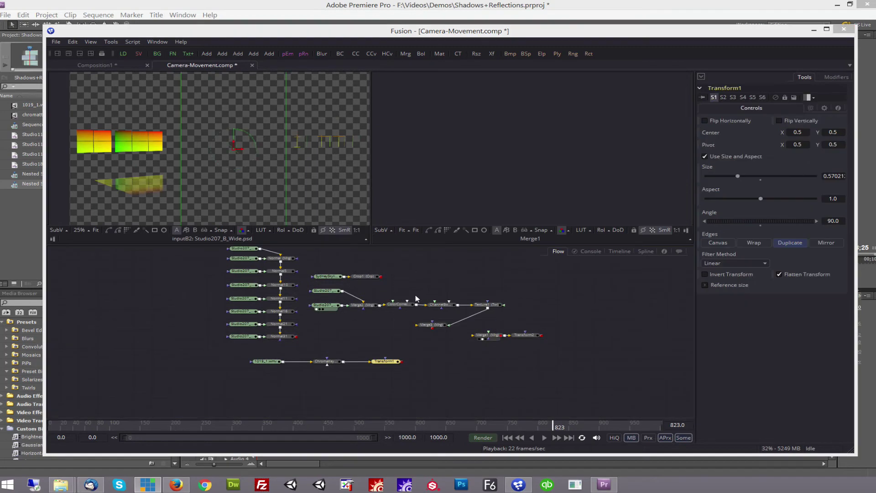
{"action": "left_click_drag", "start_coordinate": [388, 361], "coordinate": [435, 182]}
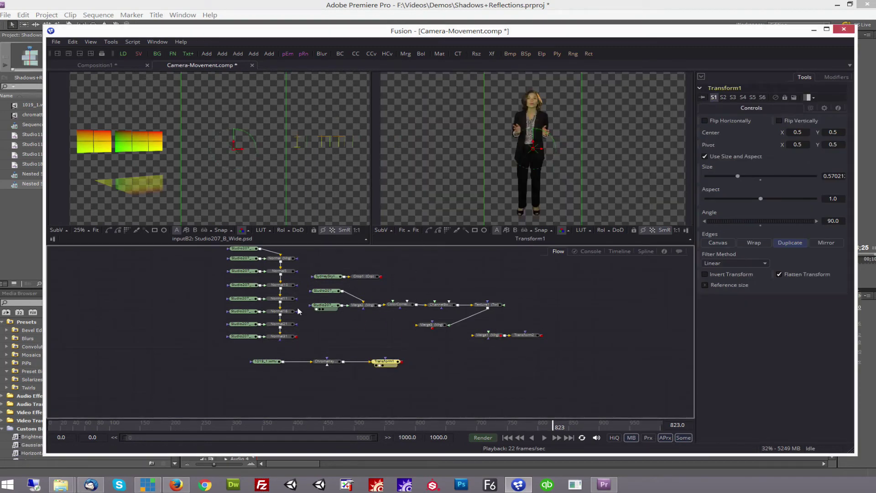
{"action": "left_click_drag", "start_coordinate": [289, 337], "coordinate": [192, 168]}
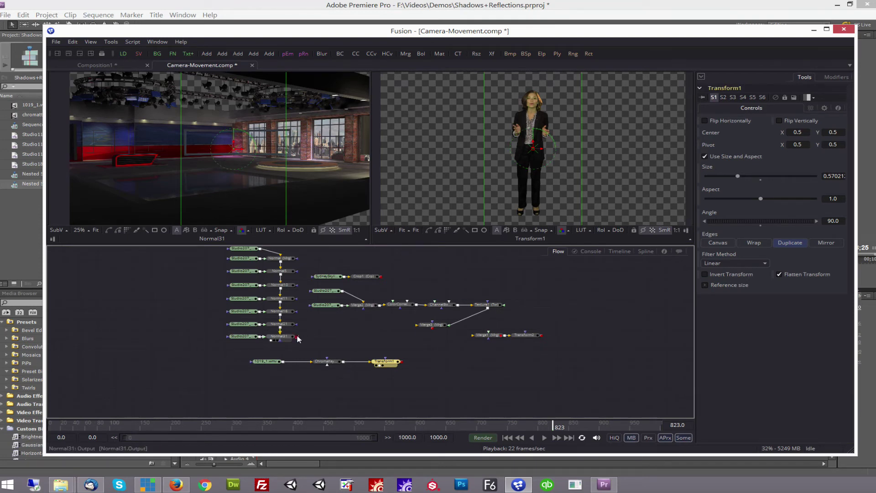
Connect Normal31 and Transform1 into Merge1 and view the merged result
{"action": "left_click_drag", "start_coordinate": [298, 338], "coordinate": [473, 341]}
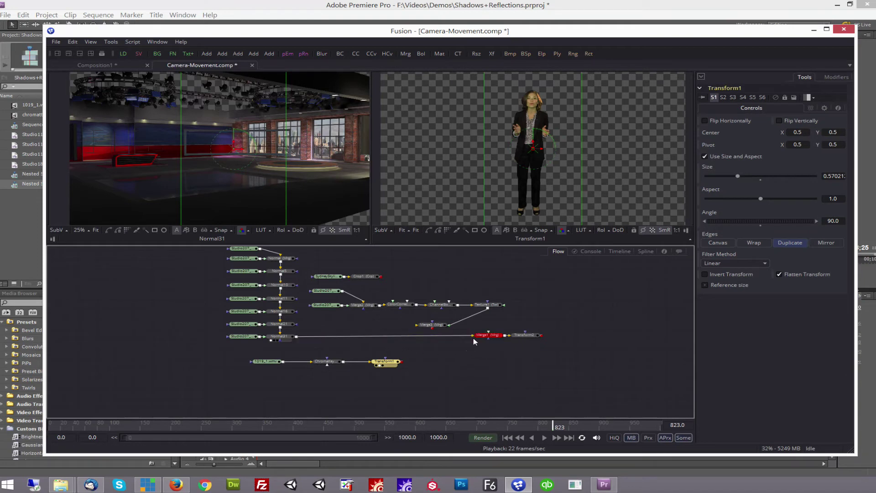
{"action": "left_click_drag", "start_coordinate": [402, 362], "coordinate": [489, 337]}
{"action": "left_click", "coordinate": [488, 338]}
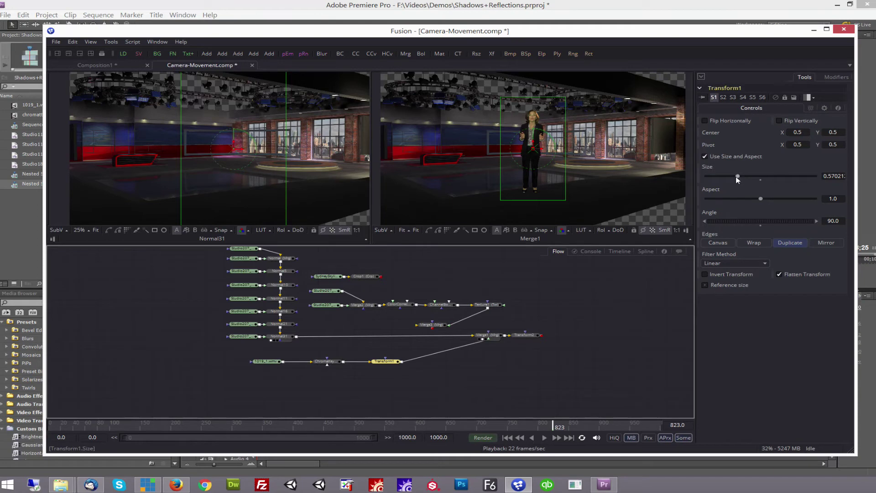
Shrink the presenter to size 0.21276 and move her to Center X 0.42307
{"action": "left_click_drag", "start_coordinate": [737, 177], "coordinate": [717, 180]}
{"action": "left_click_drag", "start_coordinate": [542, 152], "coordinate": [523, 152]}
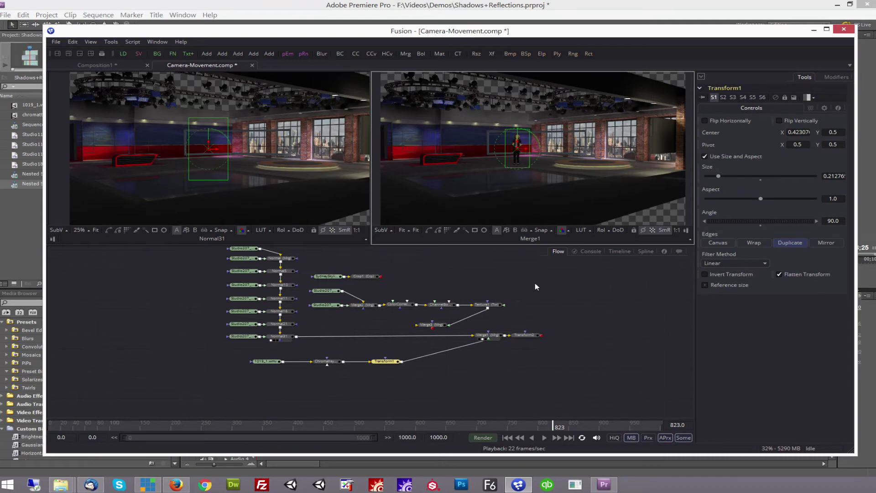
{"action": "left_click", "coordinate": [525, 338]}
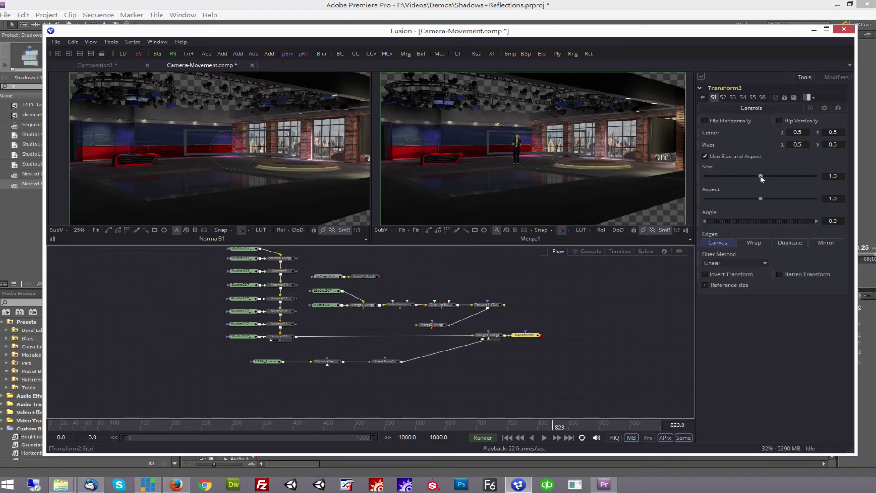
View Transform2 and set its Size to 1.0851 at frame 0 for a wide shot
{"action": "left_click_drag", "start_coordinate": [760, 177], "coordinate": [776, 177]}
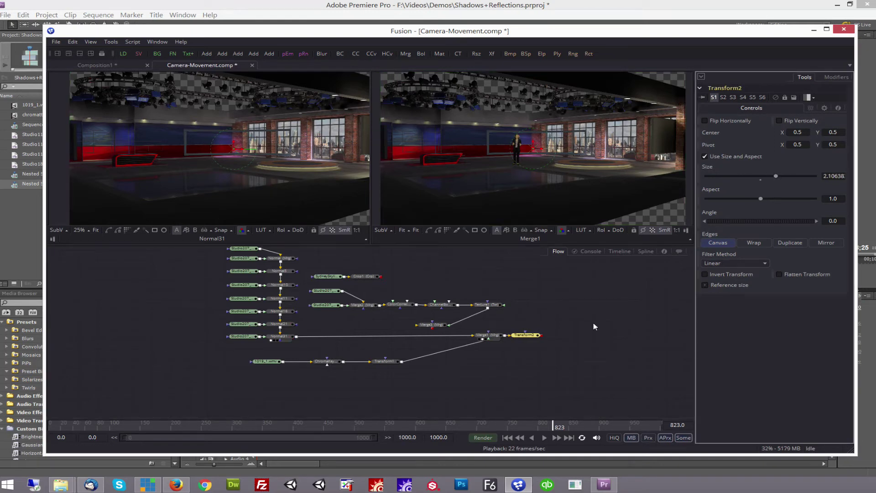
{"action": "left_click_drag", "start_coordinate": [525, 335], "coordinate": [518, 196]}
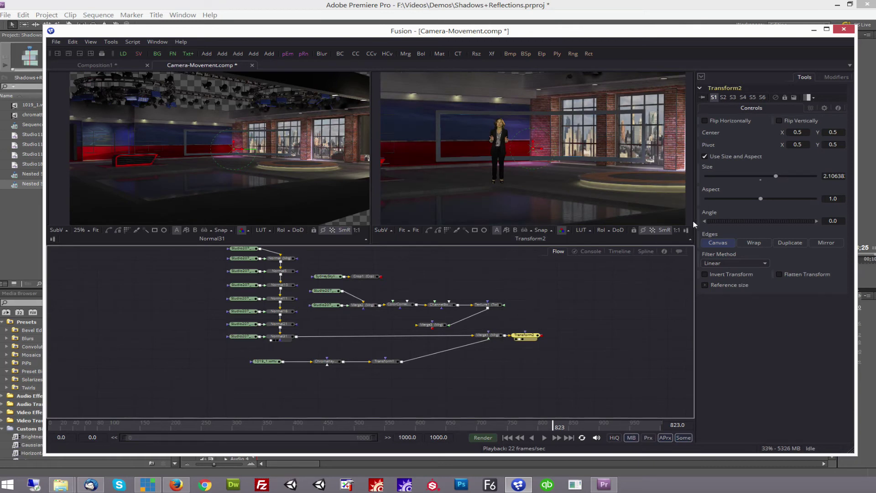
{"action": "left_click_drag", "start_coordinate": [775, 176], "coordinate": [788, 176]}
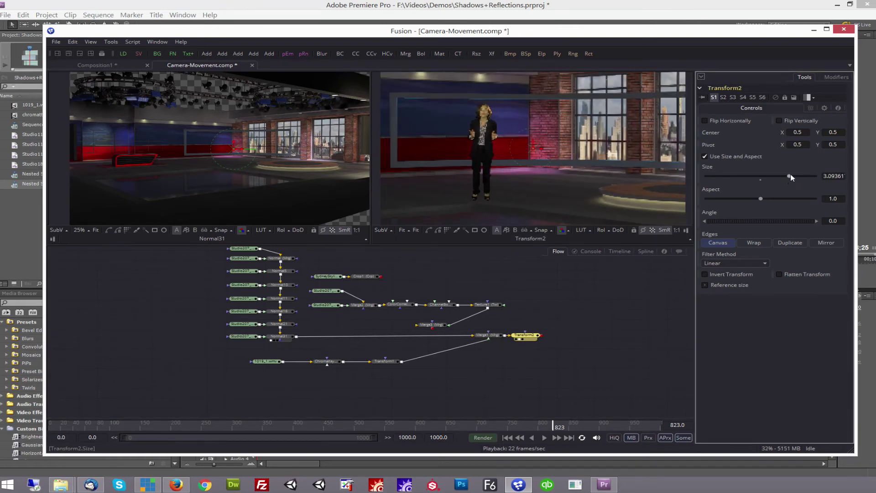
{"action": "left_click", "coordinate": [171, 426]}
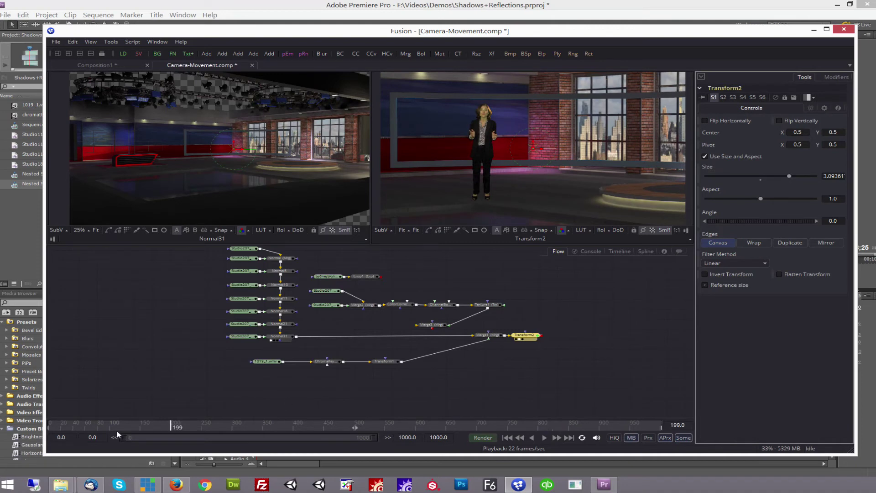
{"action": "left_click", "coordinate": [117, 435]}
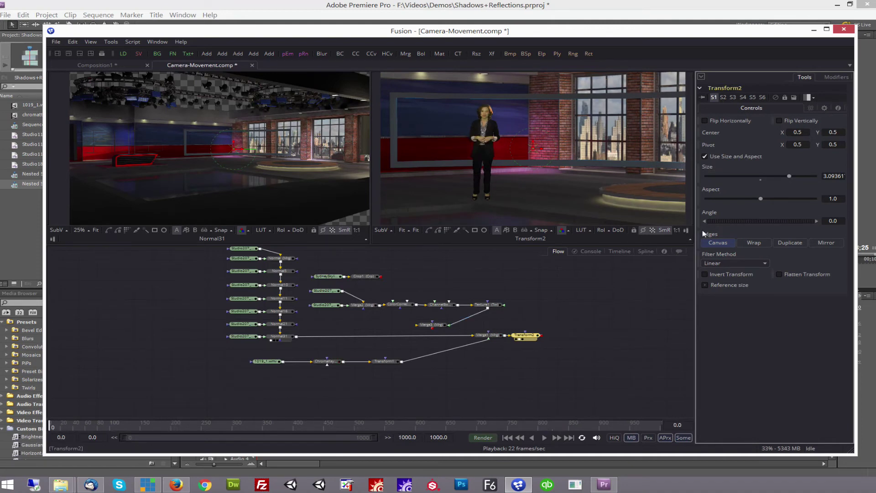
{"action": "left_click_drag", "start_coordinate": [790, 176], "coordinate": [762, 177]}
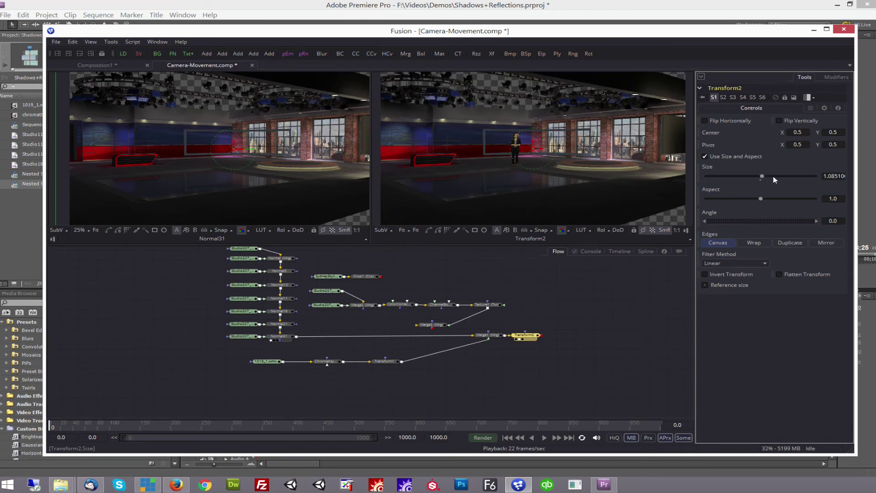
Keyframe Transform2's Size at frame 0, then zoom in and shift right at frame 214
{"action": "right_click", "coordinate": [780, 174]}
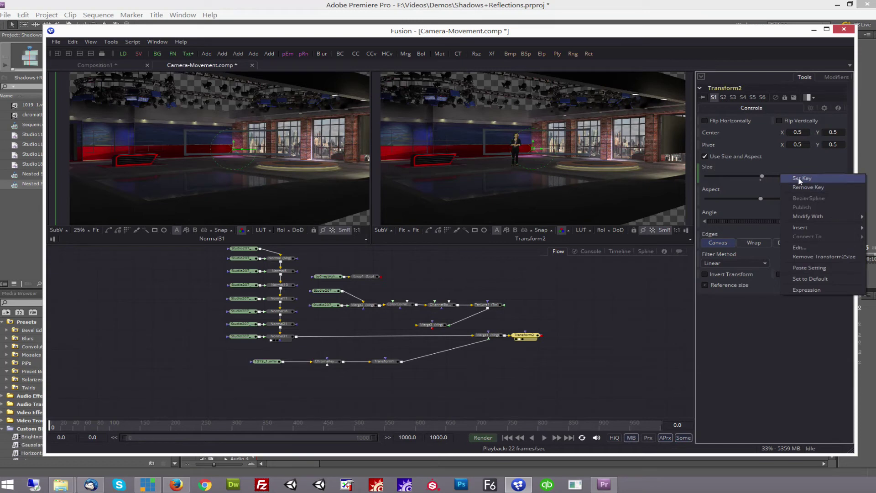
{"action": "left_click", "coordinate": [802, 178]}
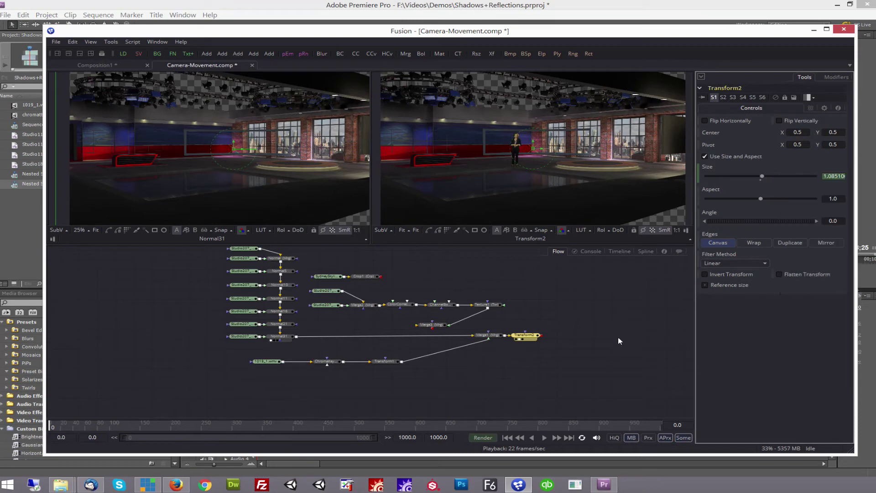
{"action": "left_click", "coordinate": [180, 425]}
{"action": "left_click_drag", "start_coordinate": [762, 179], "coordinate": [796, 187]}
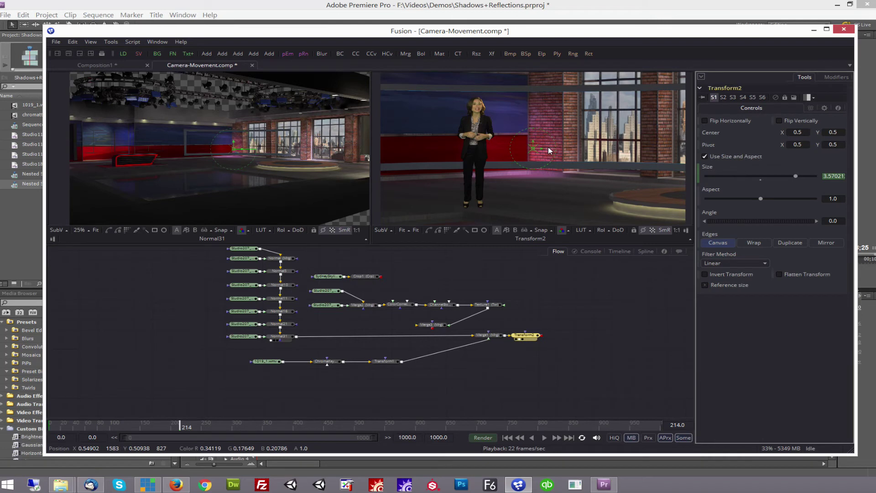
{"action": "left_click_drag", "start_coordinate": [548, 147], "coordinate": [577, 152]}
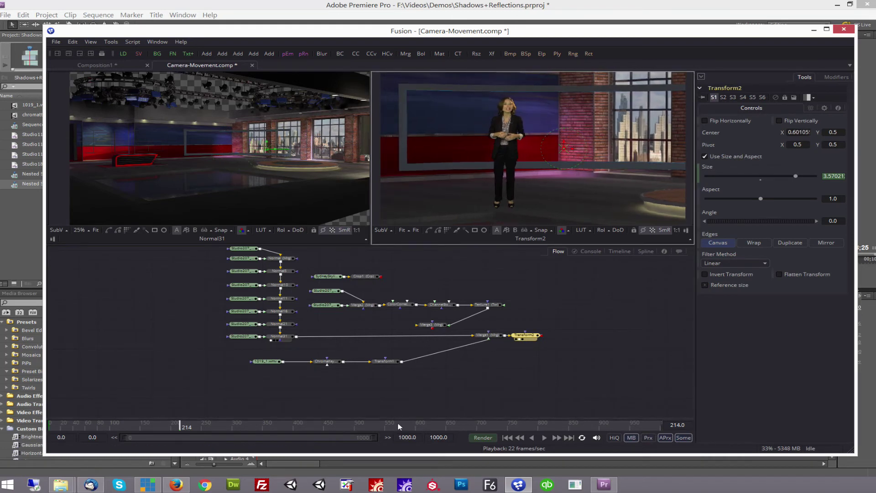
At frame 623, zoom closer on the presenter and adjust the framing
{"action": "left_click", "coordinate": [431, 426]}
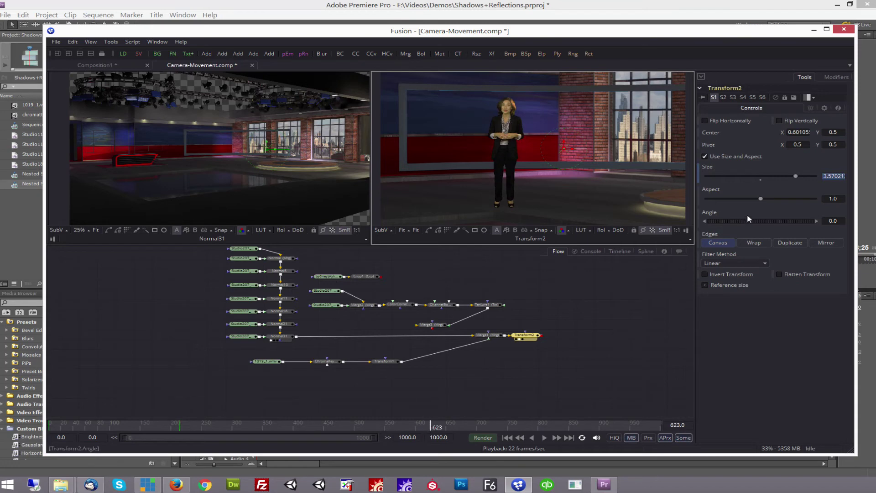
{"action": "left_click_drag", "start_coordinate": [796, 177], "coordinate": [809, 178]}
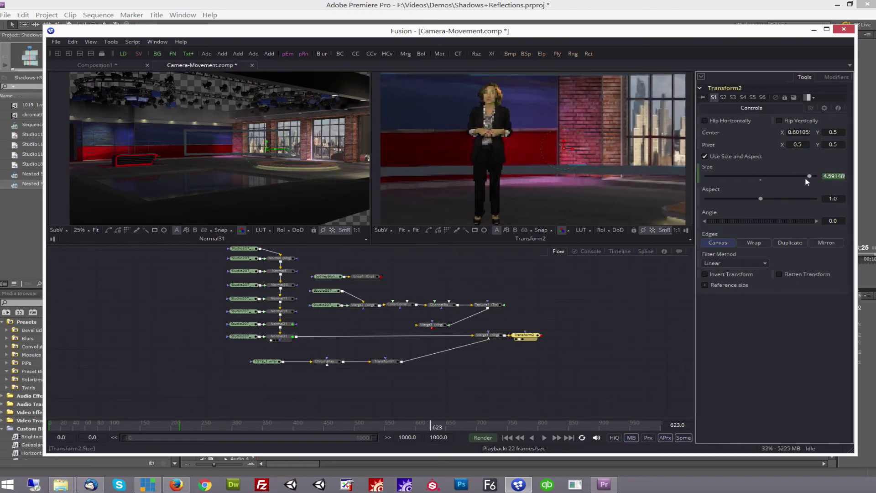
{"action": "left_click_drag", "start_coordinate": [562, 137], "coordinate": [553, 172]}
{"action": "left_click_drag", "start_coordinate": [603, 421], "coordinate": [692, 424]}
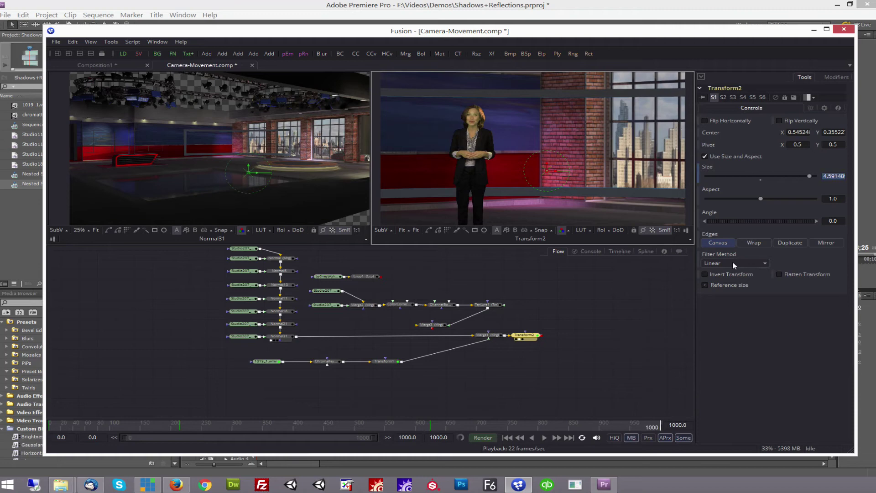
{"action": "left_click_drag", "start_coordinate": [810, 177], "coordinate": [785, 182]}
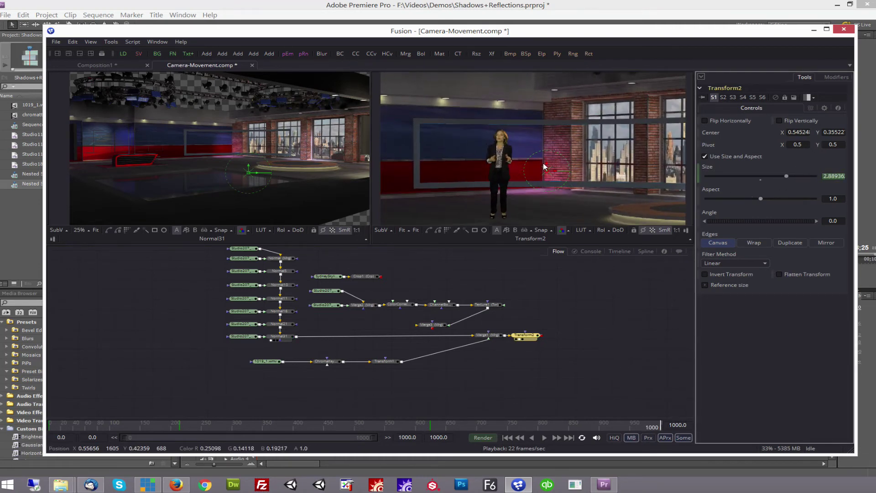
{"action": "left_click_drag", "start_coordinate": [544, 167], "coordinate": [547, 152]}
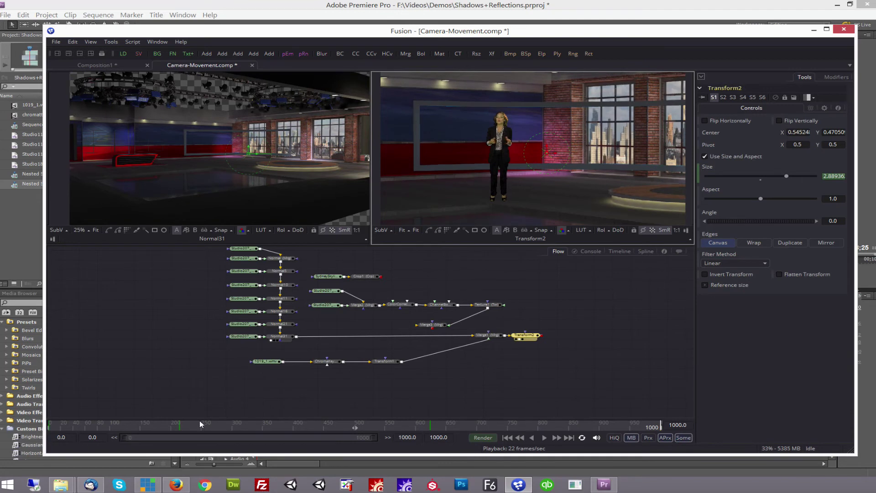
Scrub from frame 140 to preview the animated zoom, stopping at frame 582
{"action": "left_click_drag", "start_coordinate": [78, 427], "coordinate": [135, 430]}
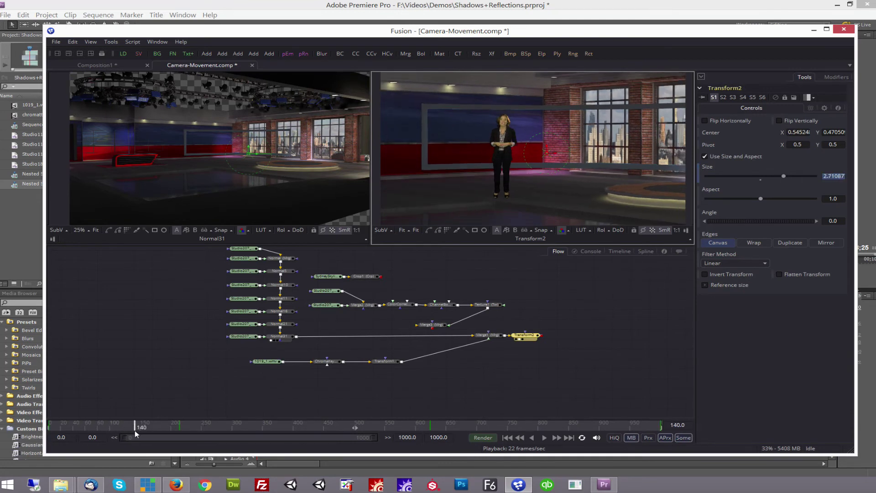
{"action": "left_click_drag", "start_coordinate": [197, 437], "coordinate": [564, 424]}
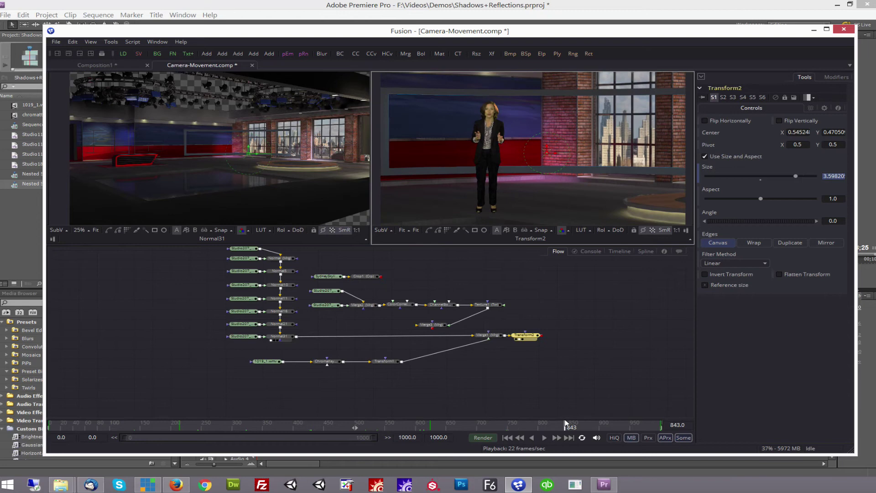
{"action": "left_click", "coordinate": [405, 423]}
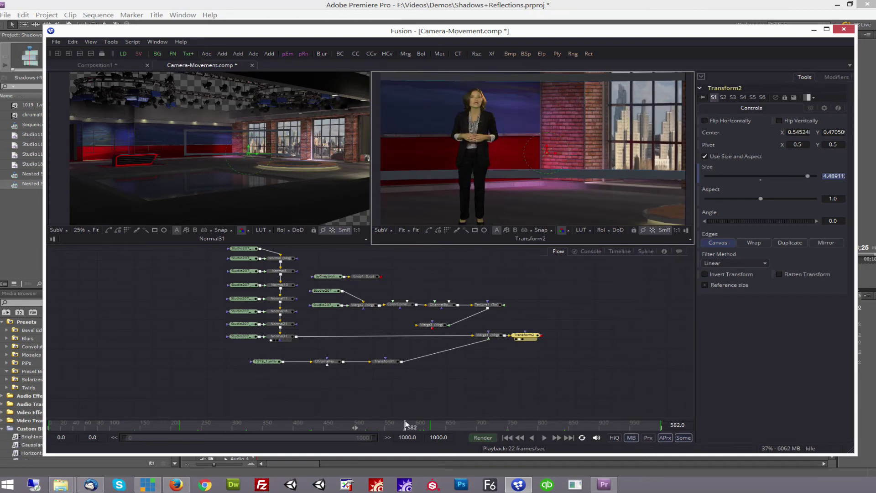
Step from frame 582 to 583, then return to frame 511 where Size reads 4.31182
{"action": "key", "text": "Right"}
{"action": "left_click_drag", "start_coordinate": [407, 424], "coordinate": [362, 425]}
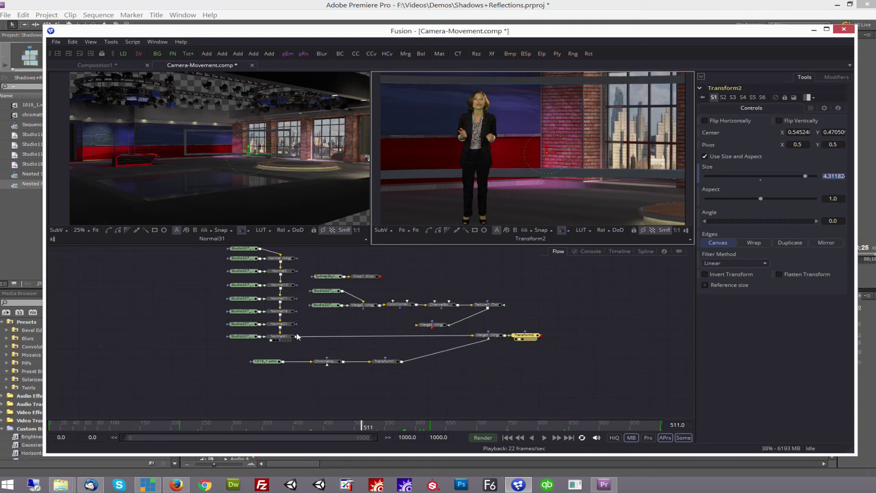
{"action": "mouse_move", "coordinate": [346, 302]}
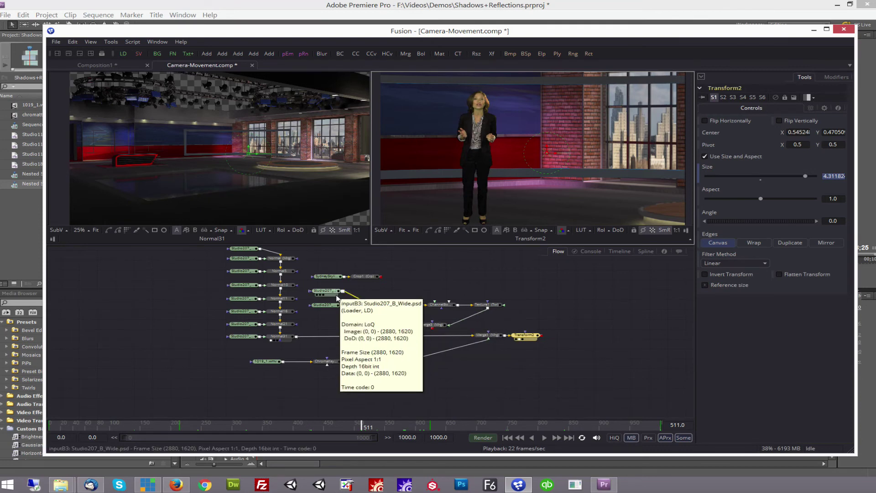
Inspect Merge1, ChannelBooleans1's Red-to-U and Green-to-V aux mapping, and Texture1's settings
{"action": "left_click_drag", "start_coordinate": [330, 290], "coordinate": [307, 195]}
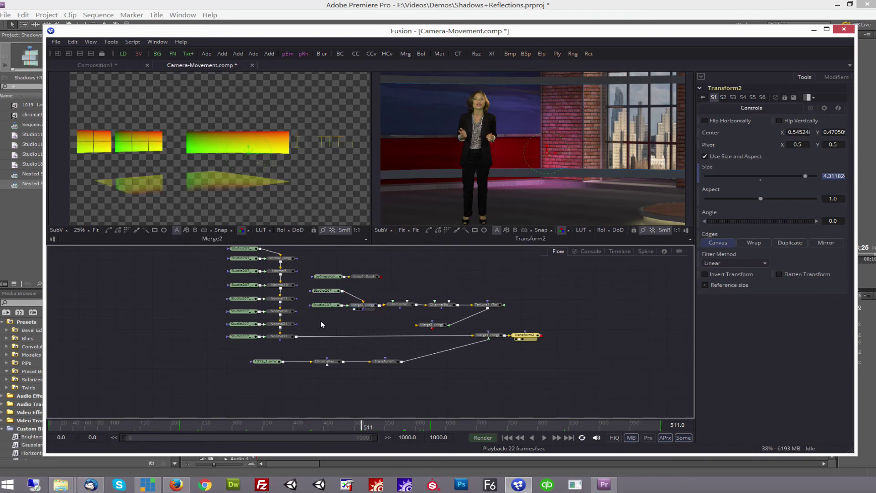
{"action": "left_click", "coordinate": [486, 339]}
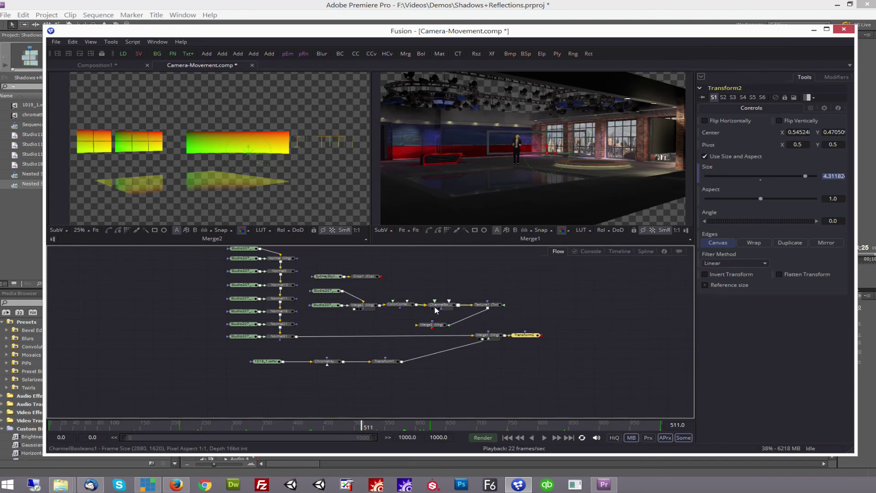
{"action": "mouse_move", "coordinate": [441, 308]}
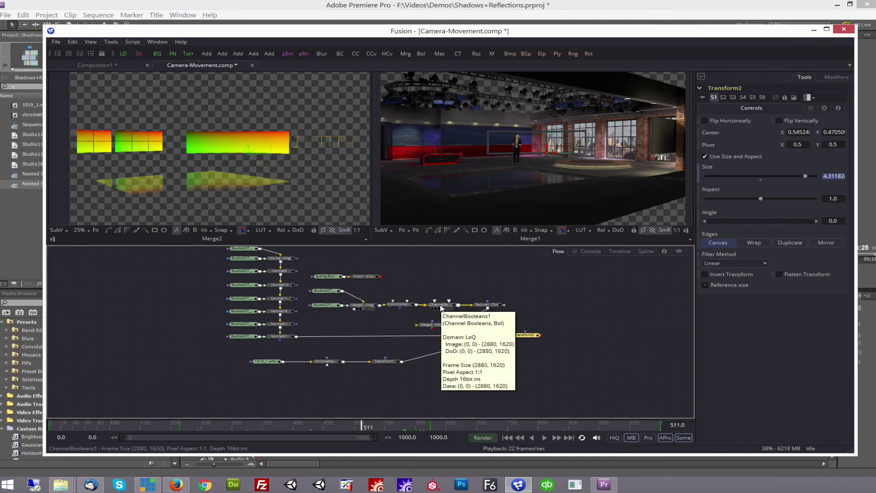
{"action": "left_click", "coordinate": [433, 308]}
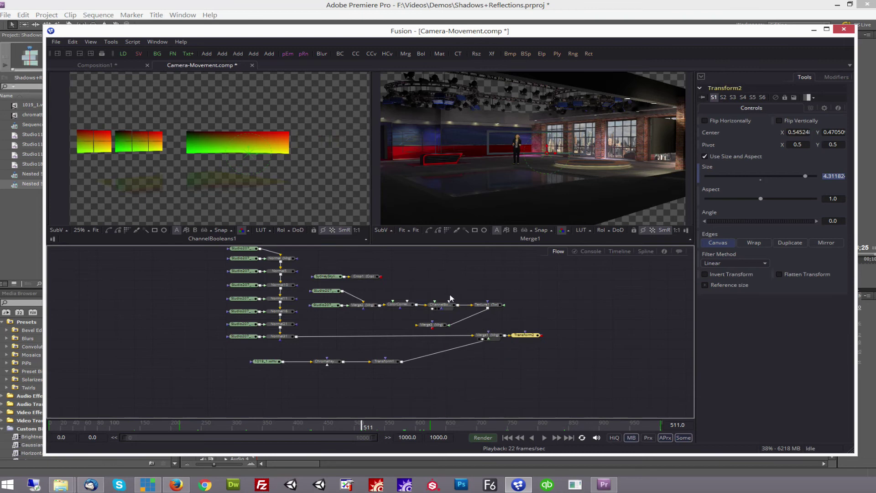
{"action": "left_click", "coordinate": [440, 306]}
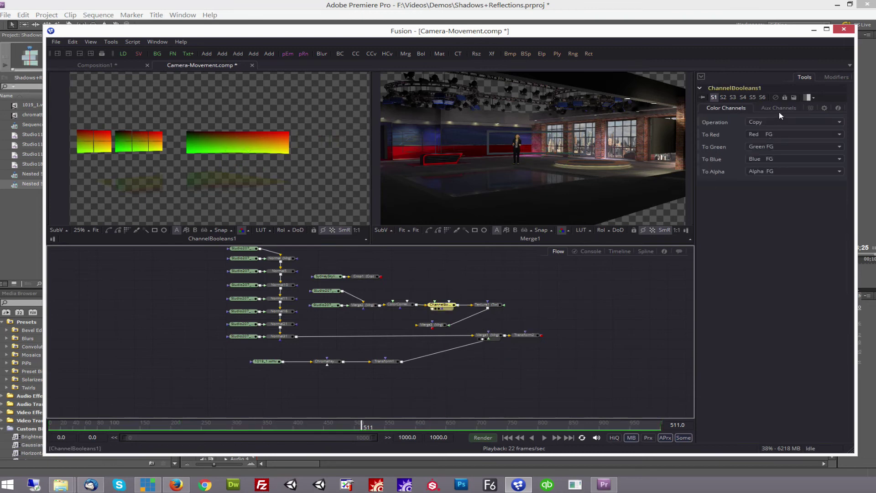
{"action": "left_click", "coordinate": [780, 109]}
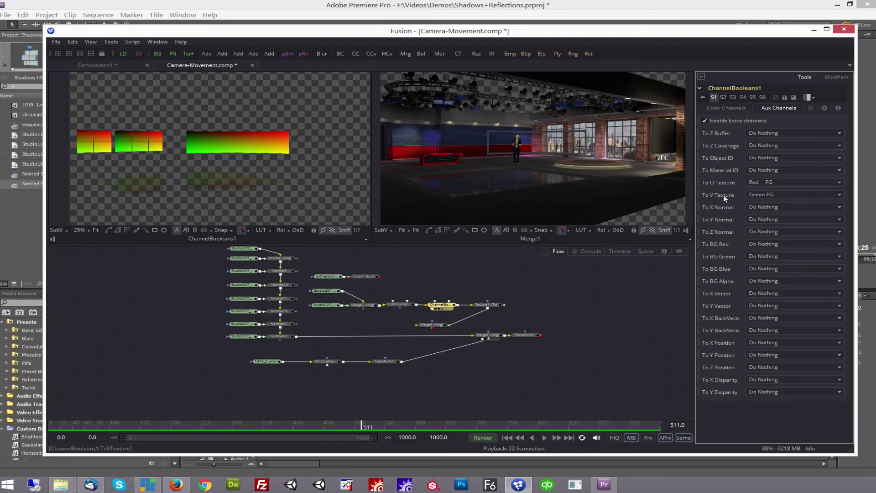
{"action": "left_click", "coordinate": [491, 309]}
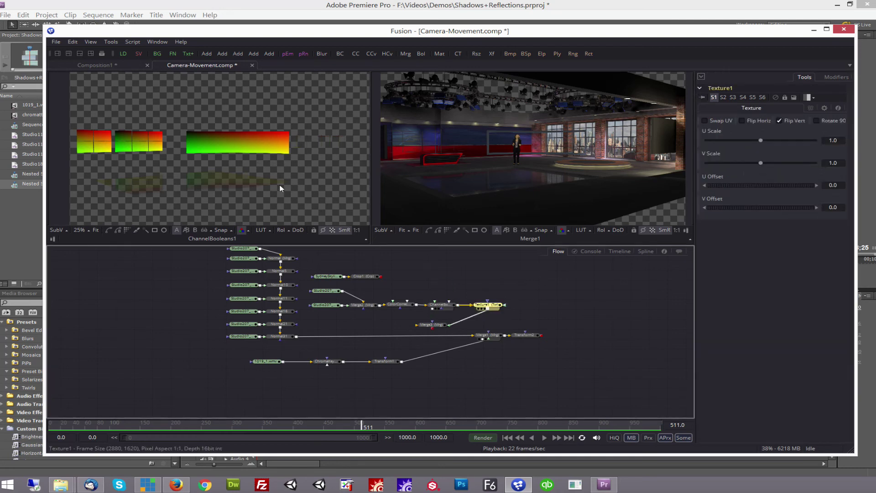
Preview Merge3 at frame 136 and select it to see its settings
{"action": "left_click_drag", "start_coordinate": [249, 145], "coordinate": [210, 175]}
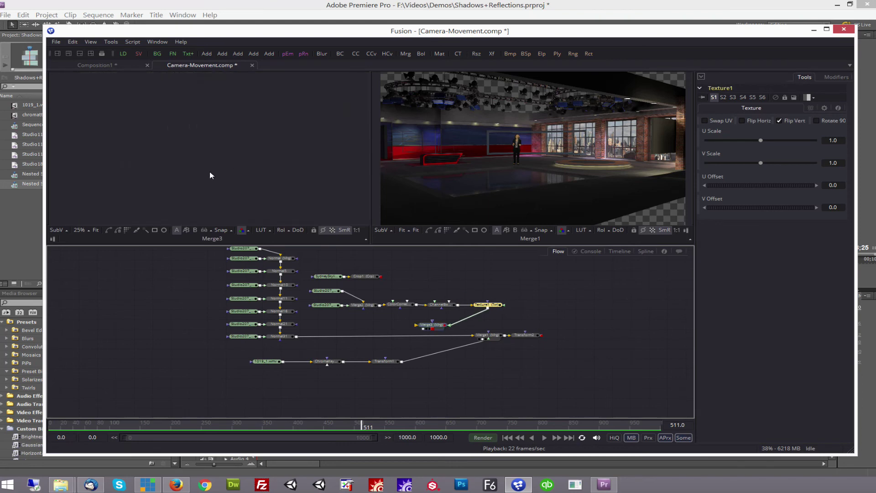
{"action": "left_click", "coordinate": [133, 422]}
{"action": "left_click", "coordinate": [432, 328]}
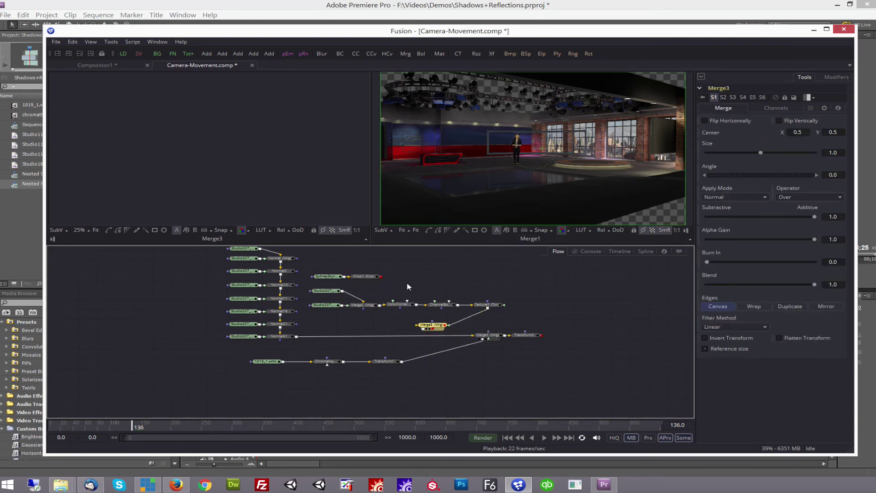
Preview the cropped city footage at frame 591 alongside Texture1's UV output
{"action": "left_click_drag", "start_coordinate": [382, 277], "coordinate": [333, 204]}
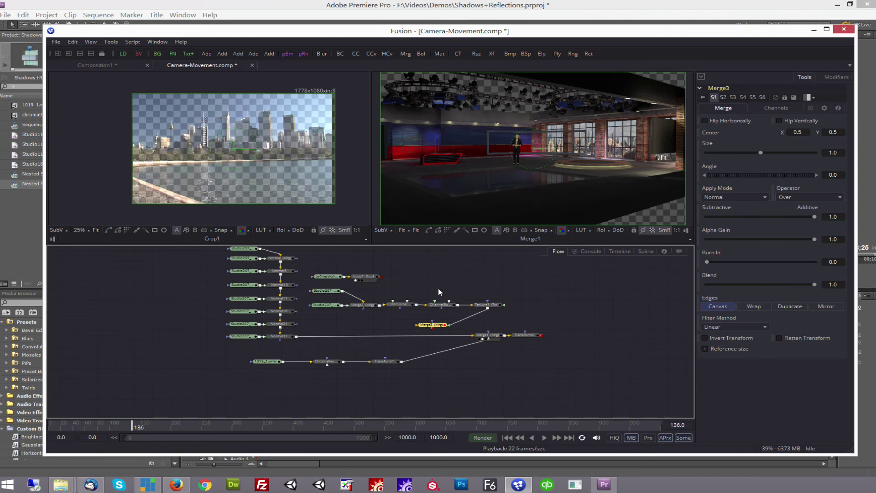
{"action": "left_click", "coordinate": [250, 431]}
{"action": "left_click", "coordinate": [294, 431]}
{"action": "left_click_drag", "start_coordinate": [294, 430], "coordinate": [371, 426]}
{"action": "left_click", "coordinate": [409, 426]}
{"action": "left_click", "coordinate": [411, 426]}
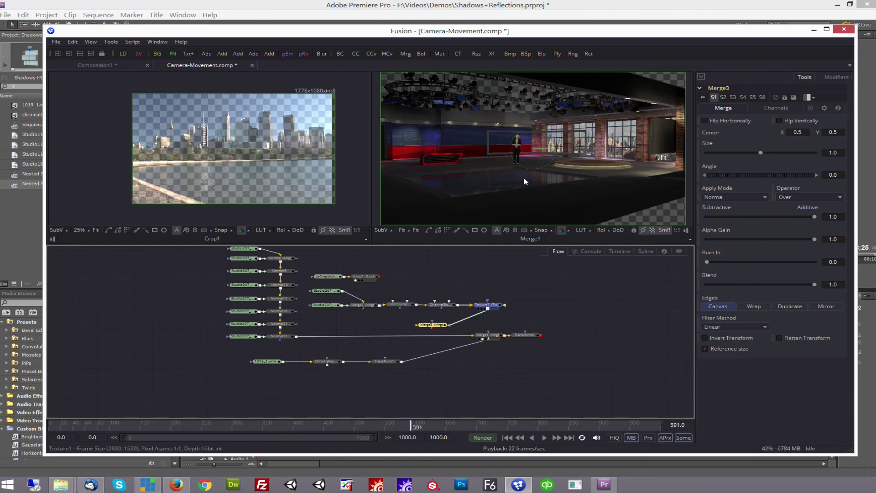
{"action": "left_click", "coordinate": [486, 308]}
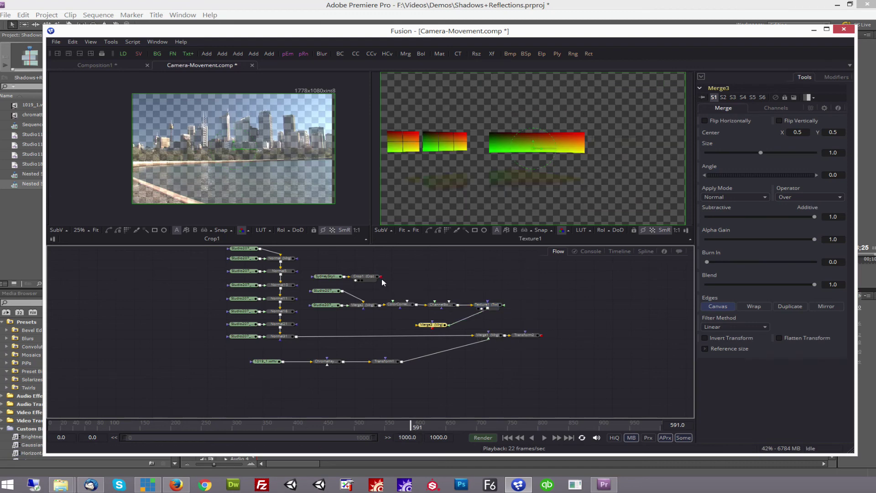
Wire Crop1 into Texture1, Normal31 into Merge3's background, and Merge3 into Merge1
{"action": "left_click_drag", "start_coordinate": [381, 276], "coordinate": [481, 302]}
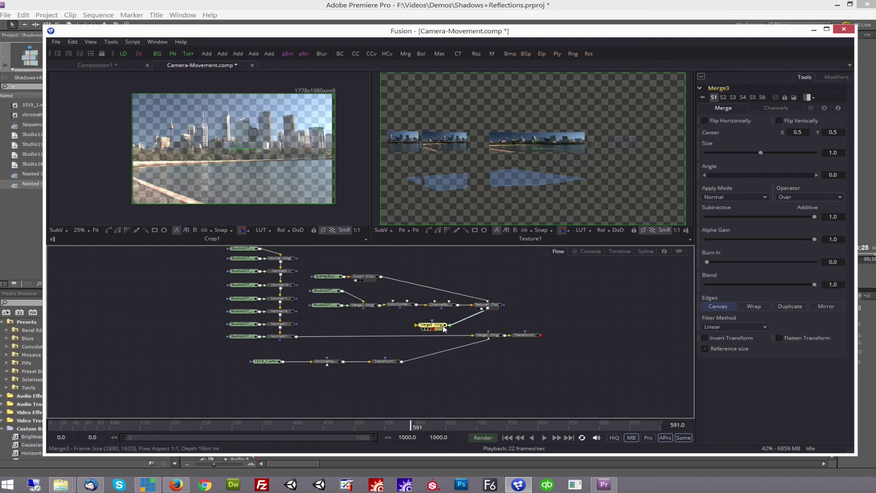
{"action": "left_click_drag", "start_coordinate": [297, 336], "coordinate": [501, 177]}
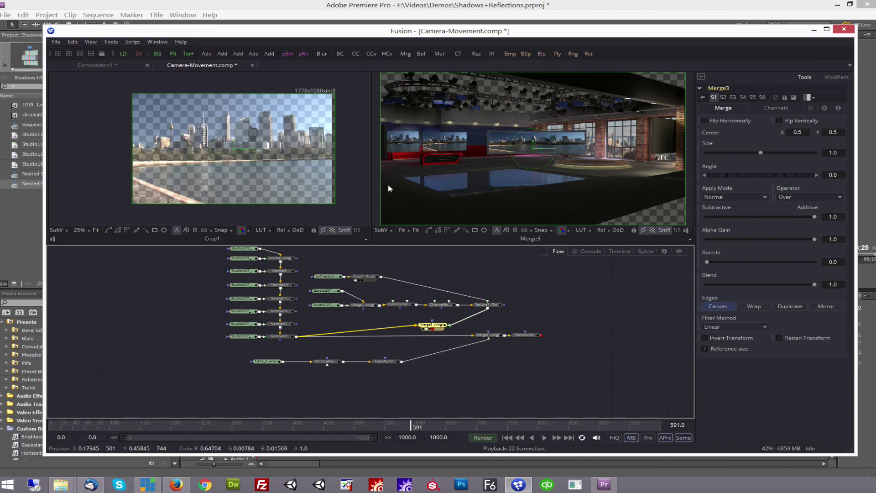
{"action": "left_click_drag", "start_coordinate": [173, 425], "coordinate": [316, 431]}
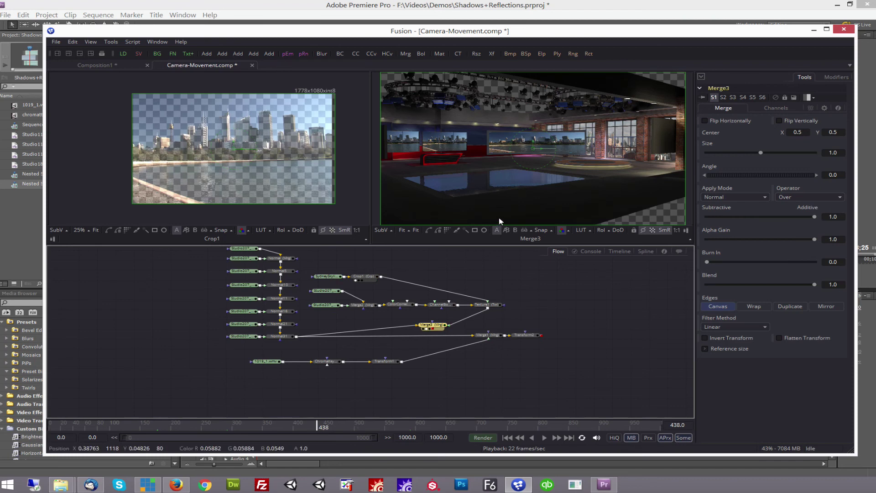
{"action": "left_click_drag", "start_coordinate": [433, 331], "coordinate": [500, 174]}
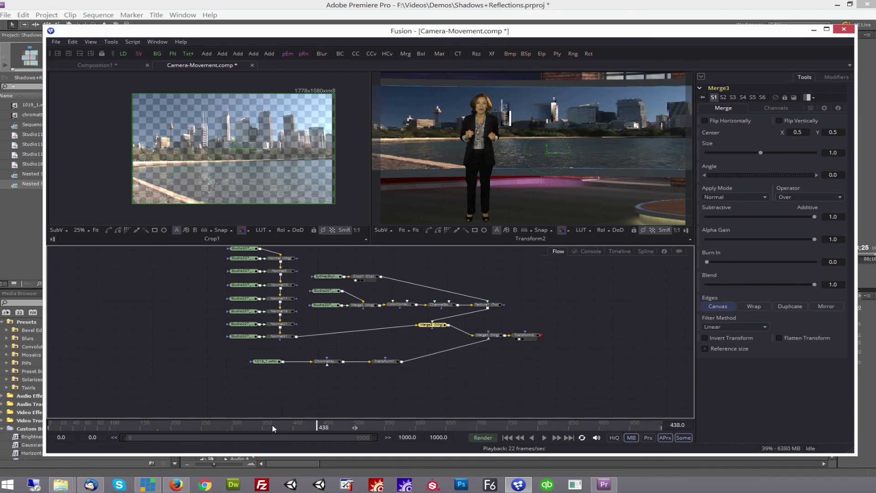
Review the presenter composite at frames 289, 208, 513 and 584, then select Transform2
{"action": "left_click_drag", "start_coordinate": [274, 428], "coordinate": [161, 428]}
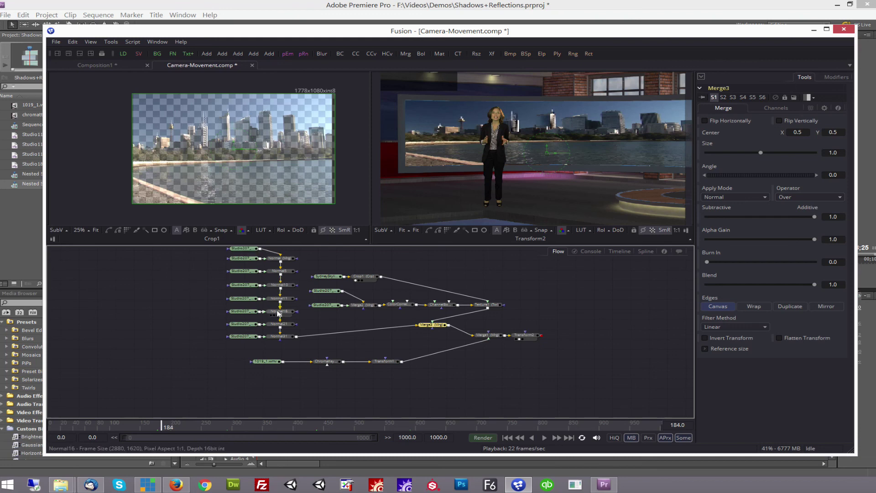
{"action": "left_click_drag", "start_coordinate": [162, 428], "coordinate": [238, 426]}
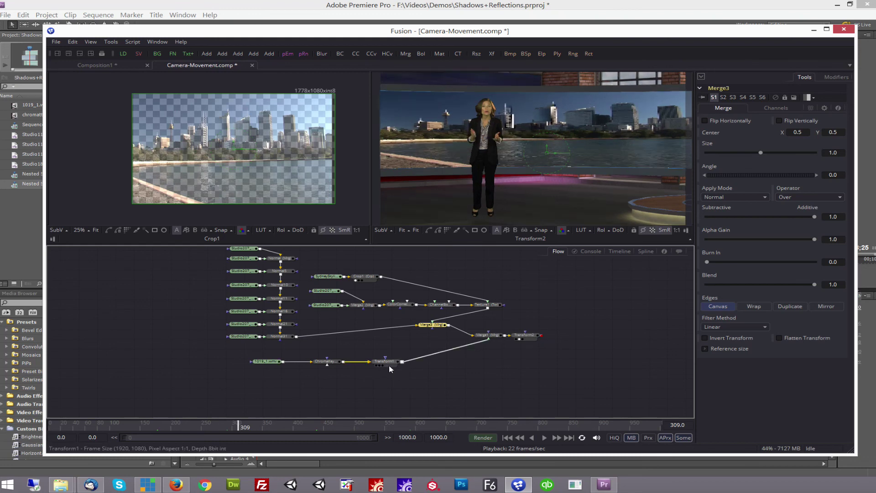
{"action": "left_click", "coordinate": [363, 426]}
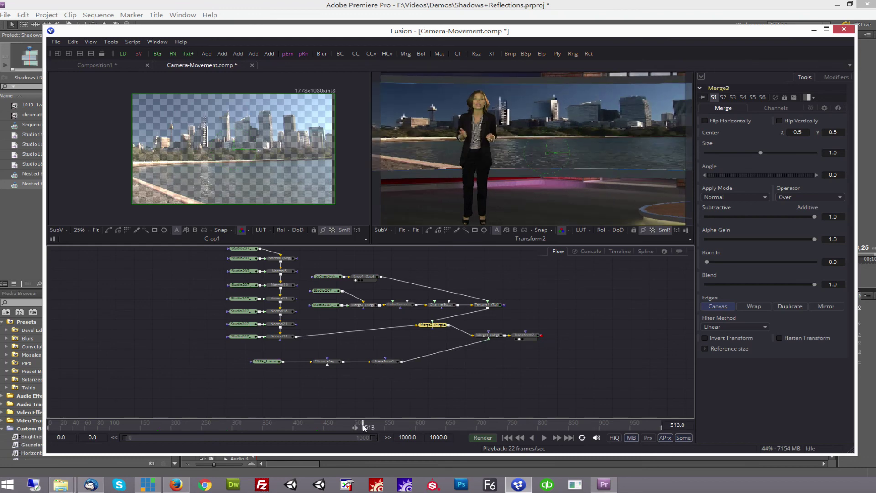
{"action": "left_click", "coordinate": [406, 426]}
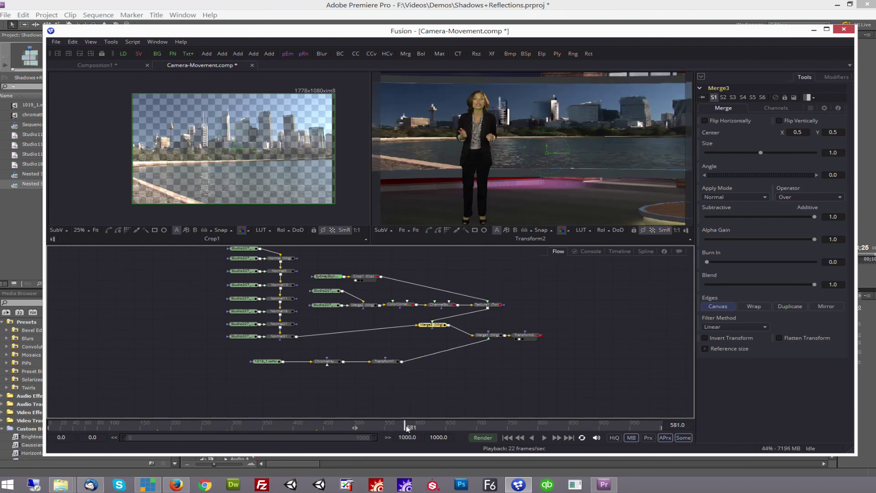
{"action": "left_click", "coordinate": [526, 336]}
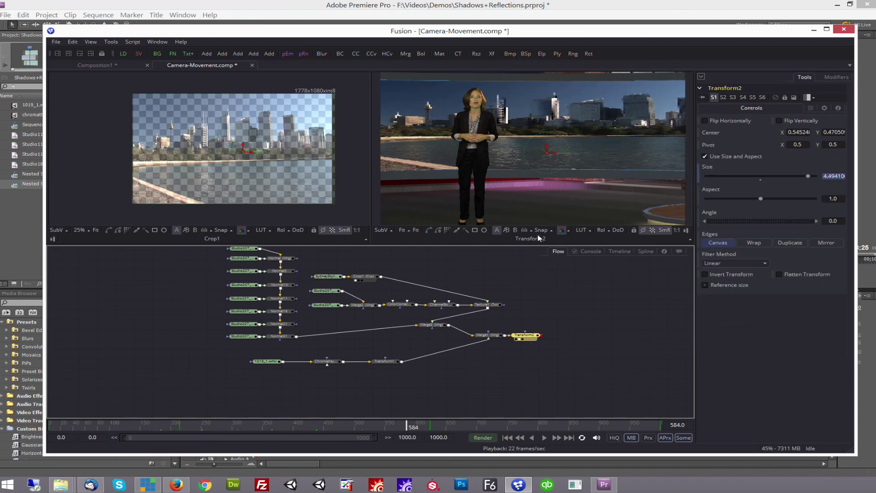
Add a Saver1 node after Transform2 with Targa output format, leaving its file path unset
{"action": "left_click", "coordinate": [137, 55]}
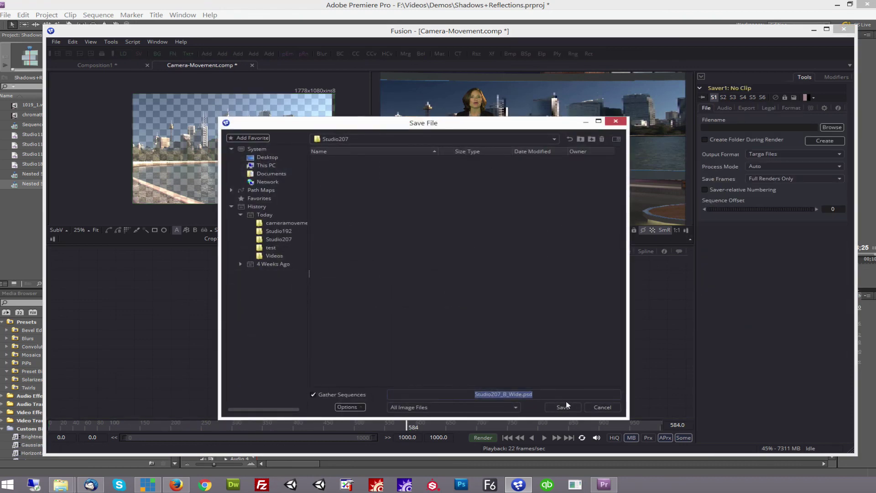
{"action": "left_click", "coordinate": [502, 407]}
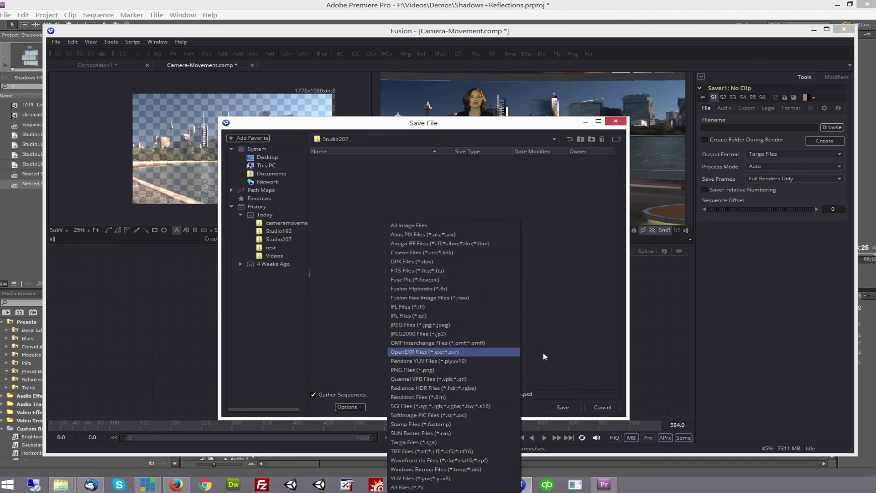
{"action": "left_click", "coordinate": [603, 407]}
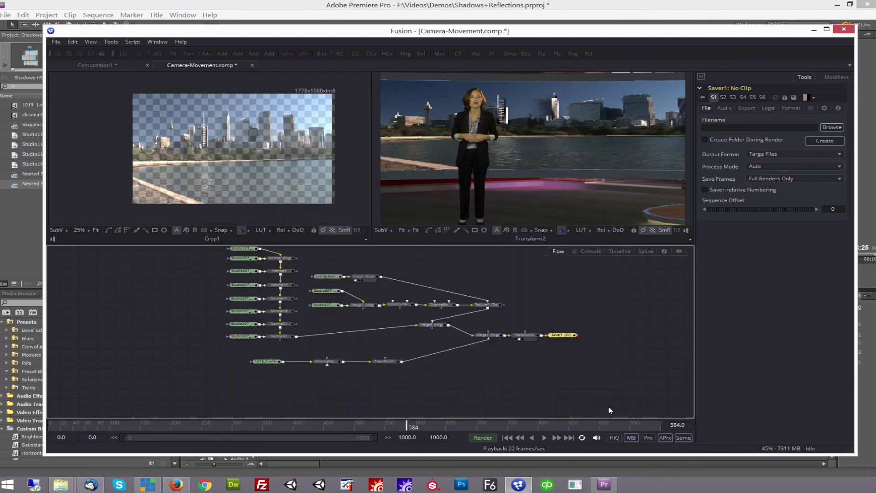
{"action": "left_click", "coordinate": [631, 321]}
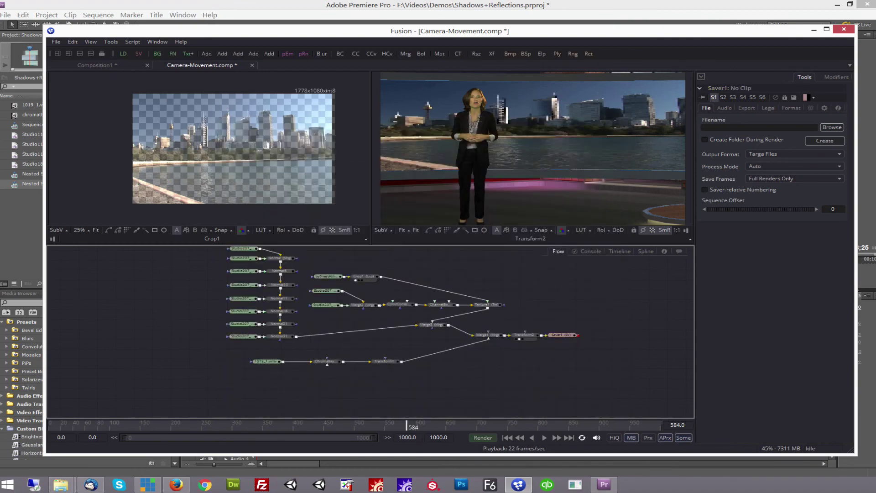